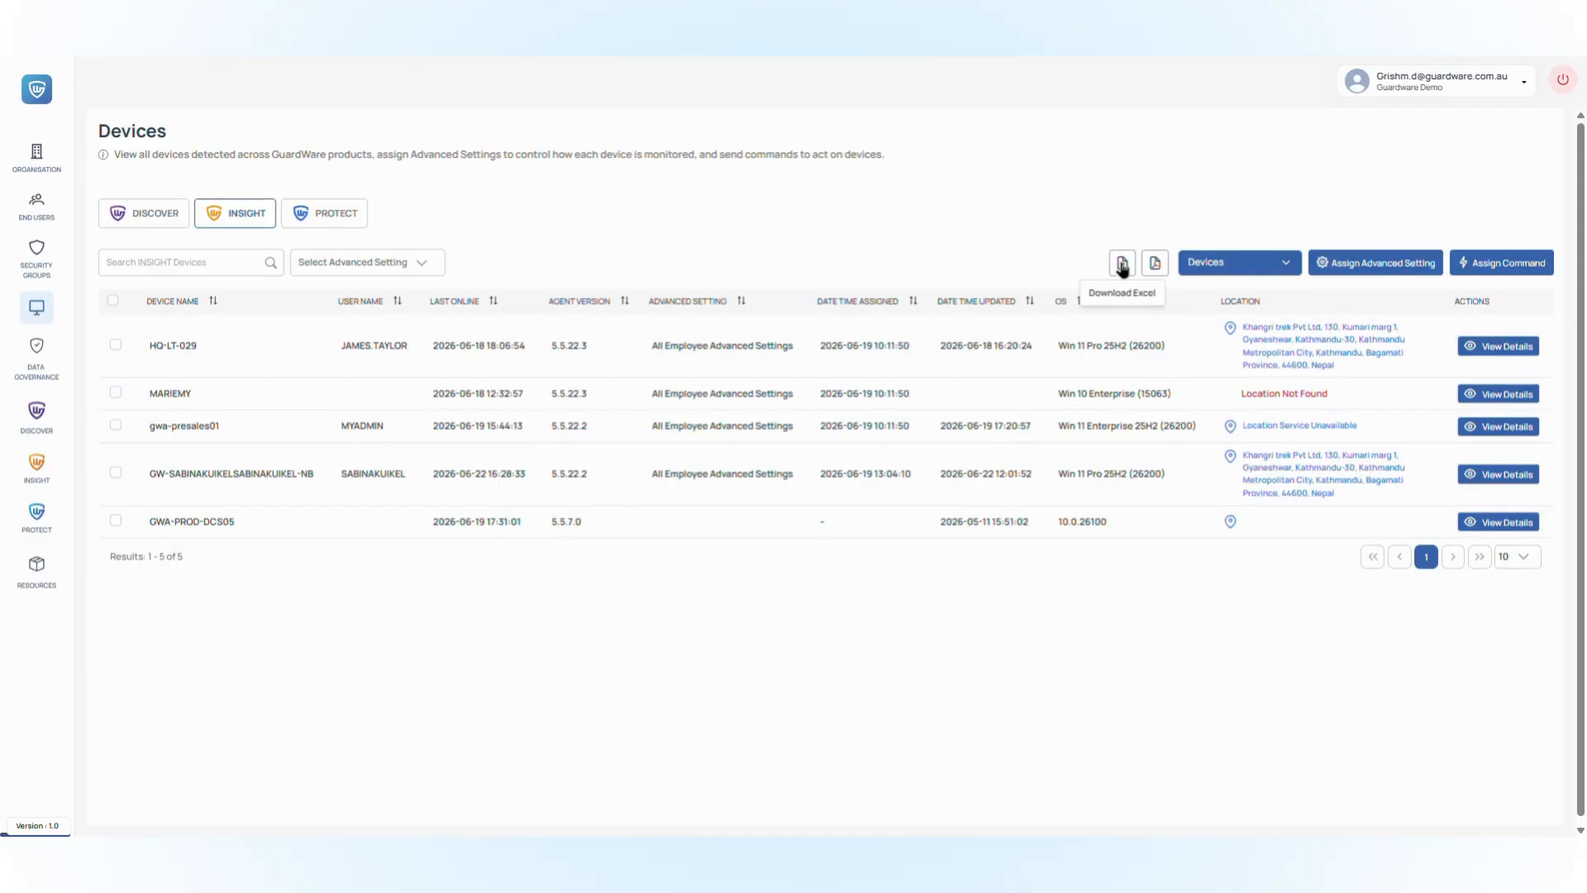
- Try the Excel download and the second file download for the INSIGHT devices list, cancelling each prompt
left_click(1122, 265)
left_click(822, 536)
left_click(1155, 264)
left_click(818, 535)
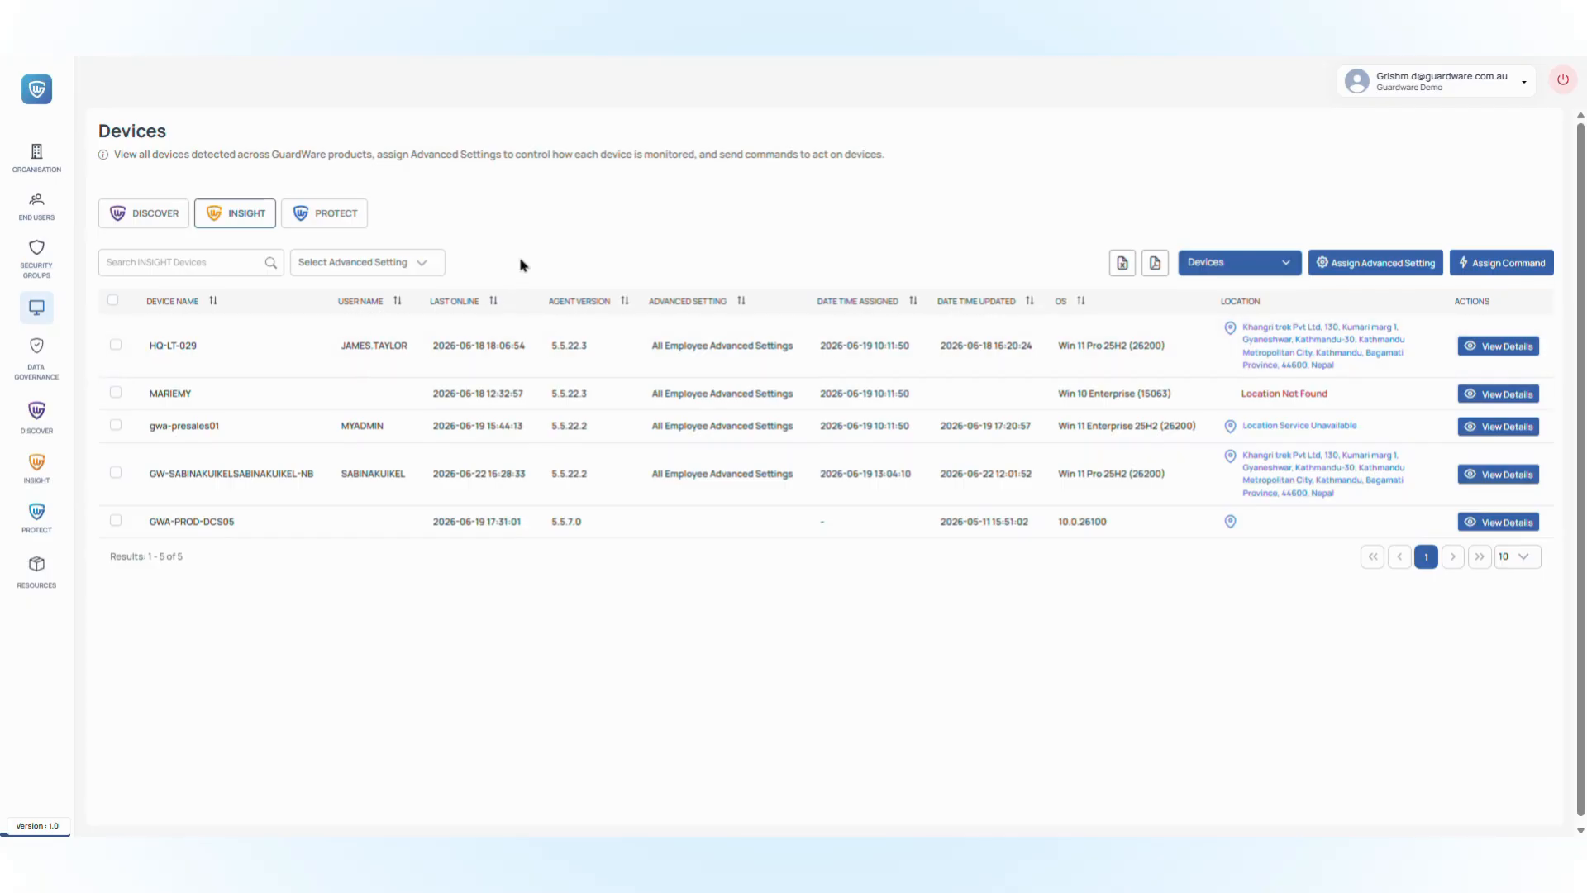
- Try assigning All Employee Advanced Settings to HQ-LT-029 and the second listed device, closing the assignment without confirming
left_click(115, 345)
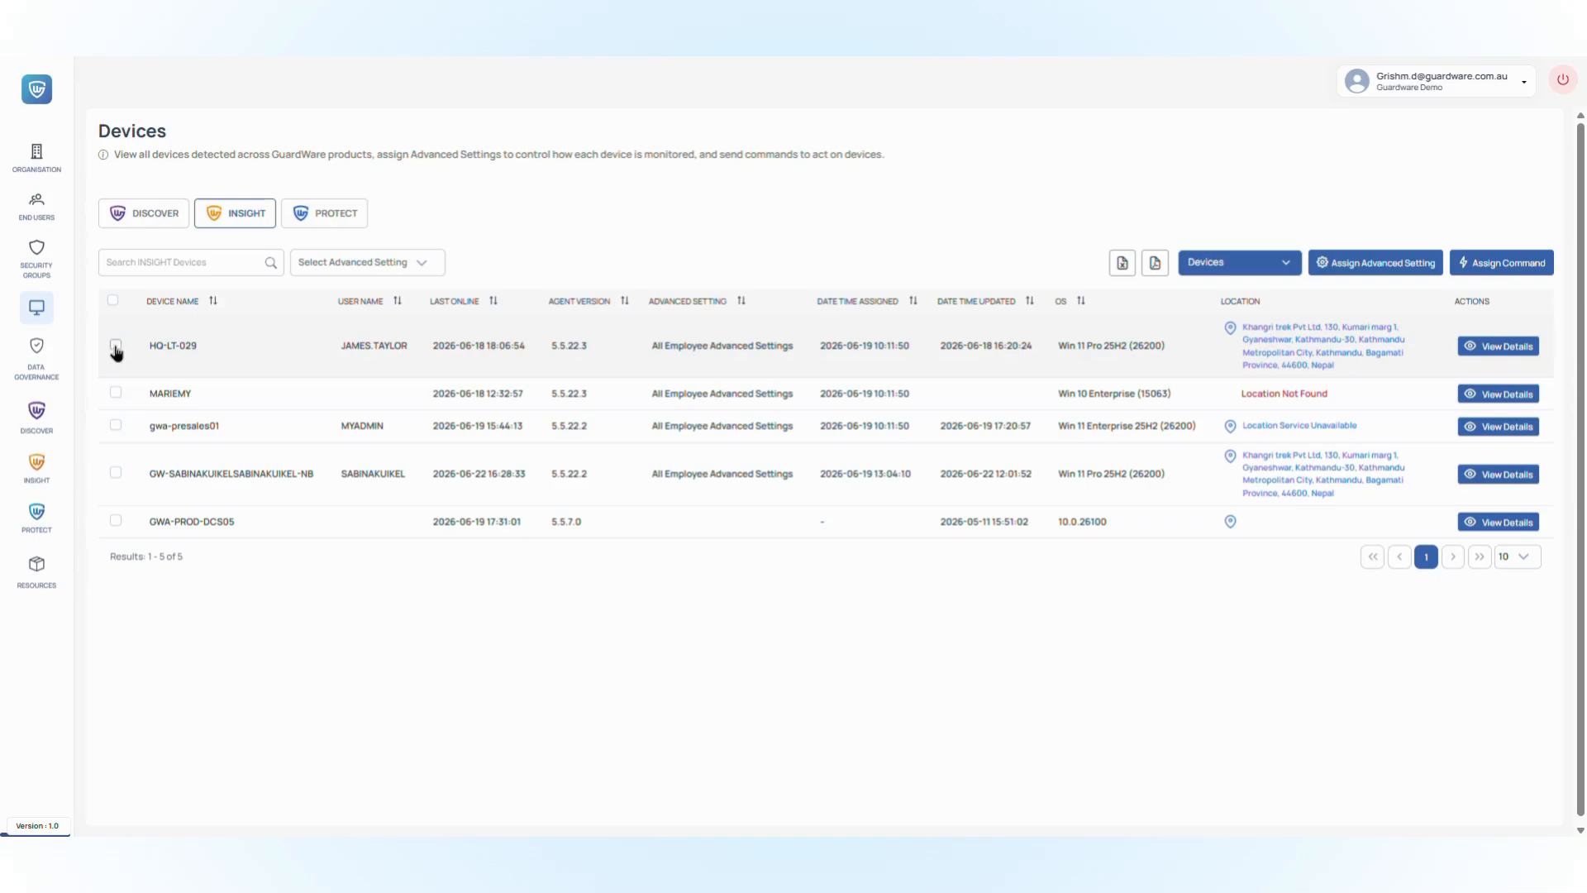
left_click(116, 393)
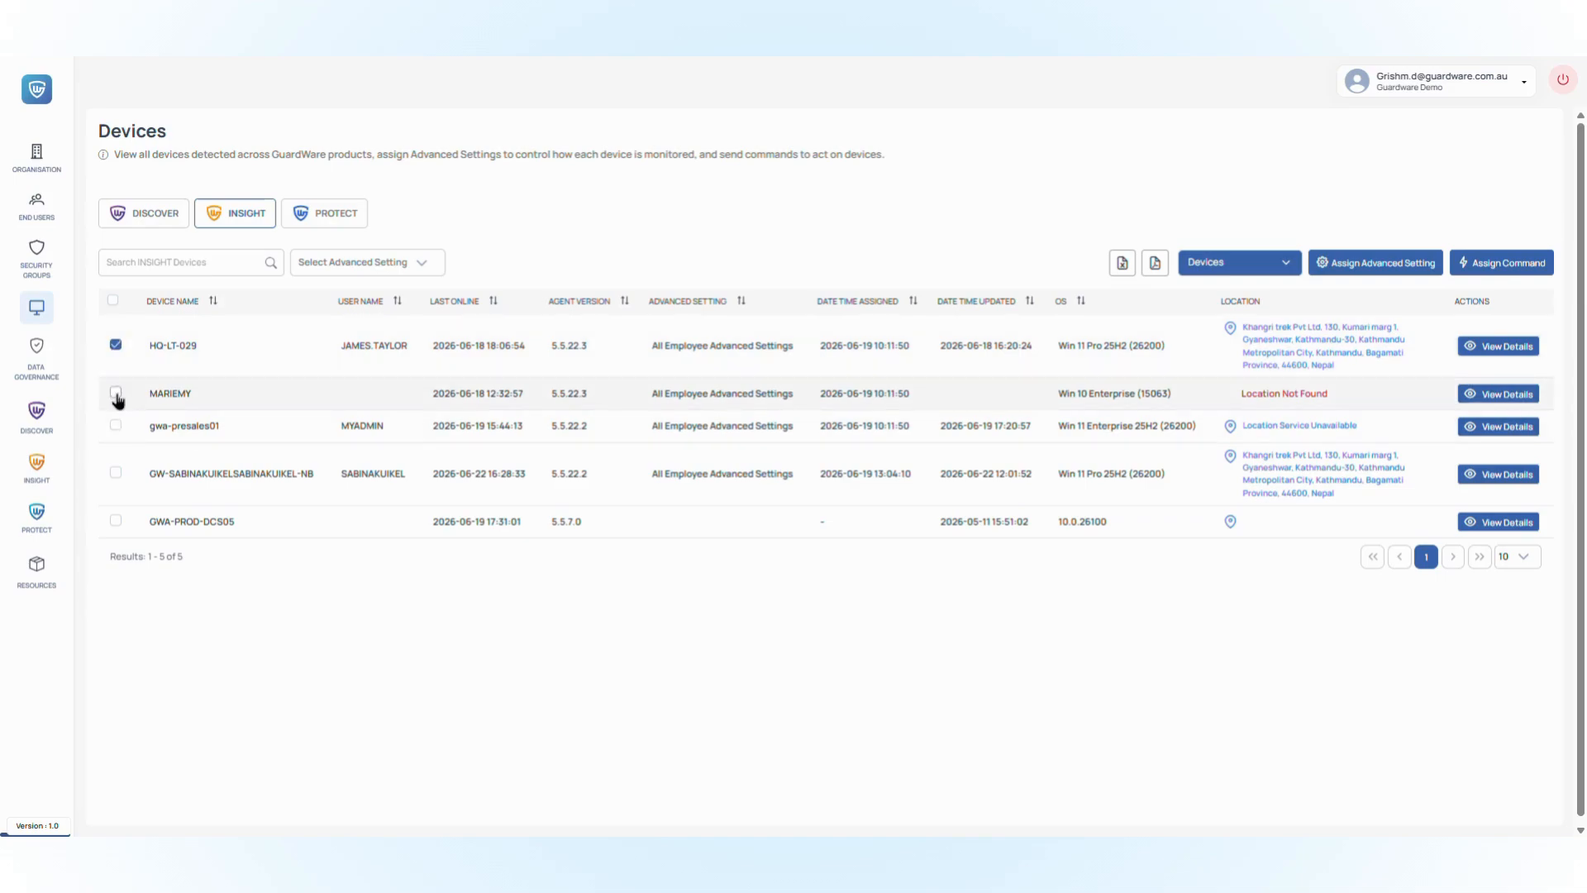
left_click(1409, 260)
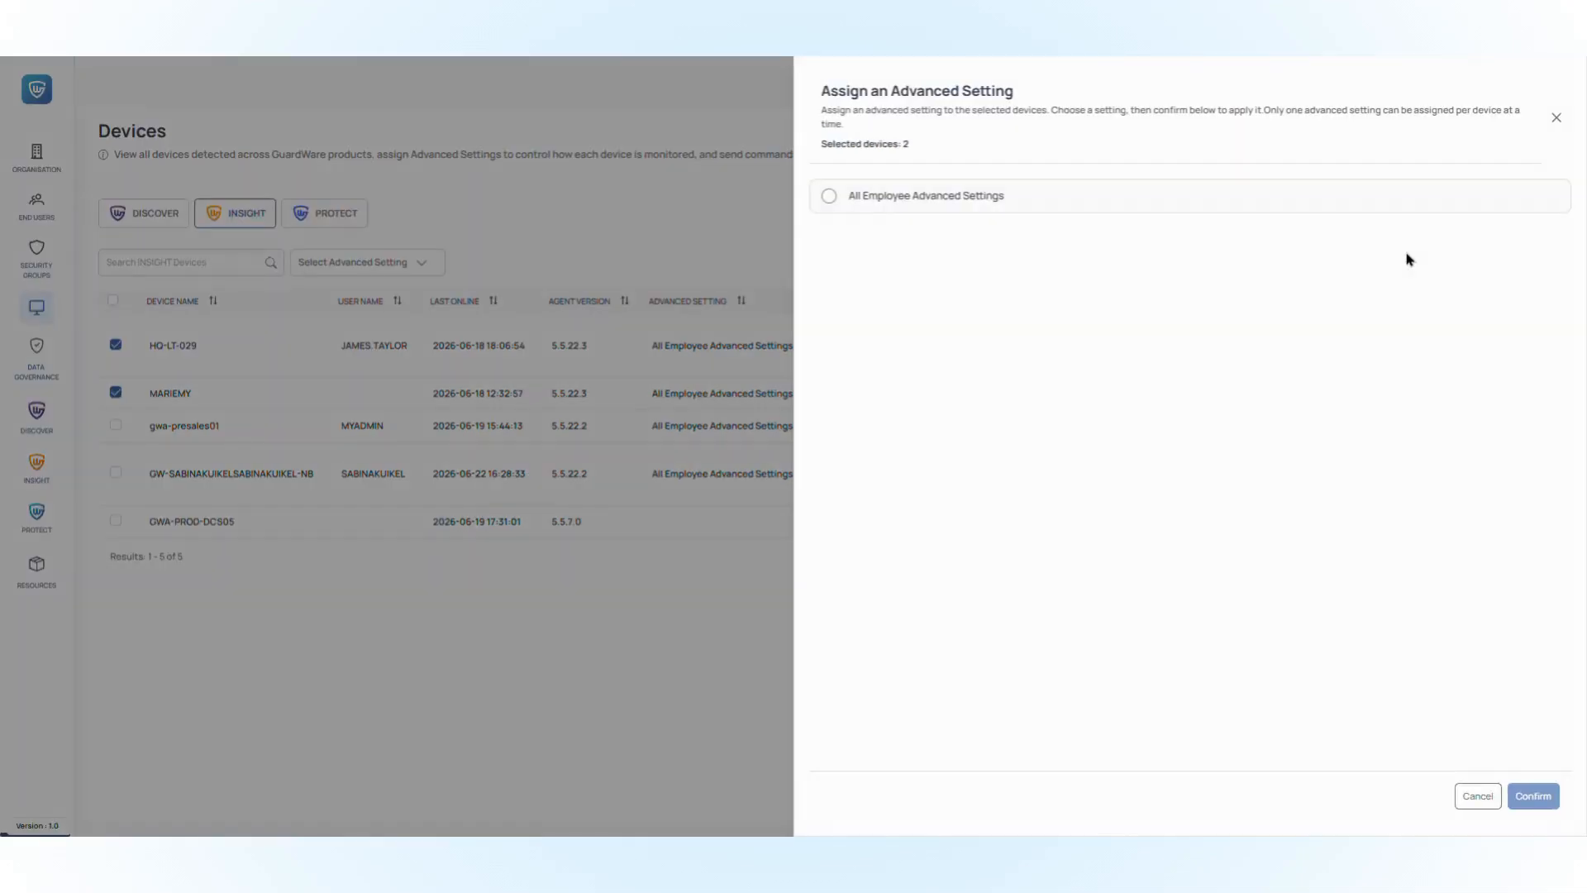
left_click(829, 199)
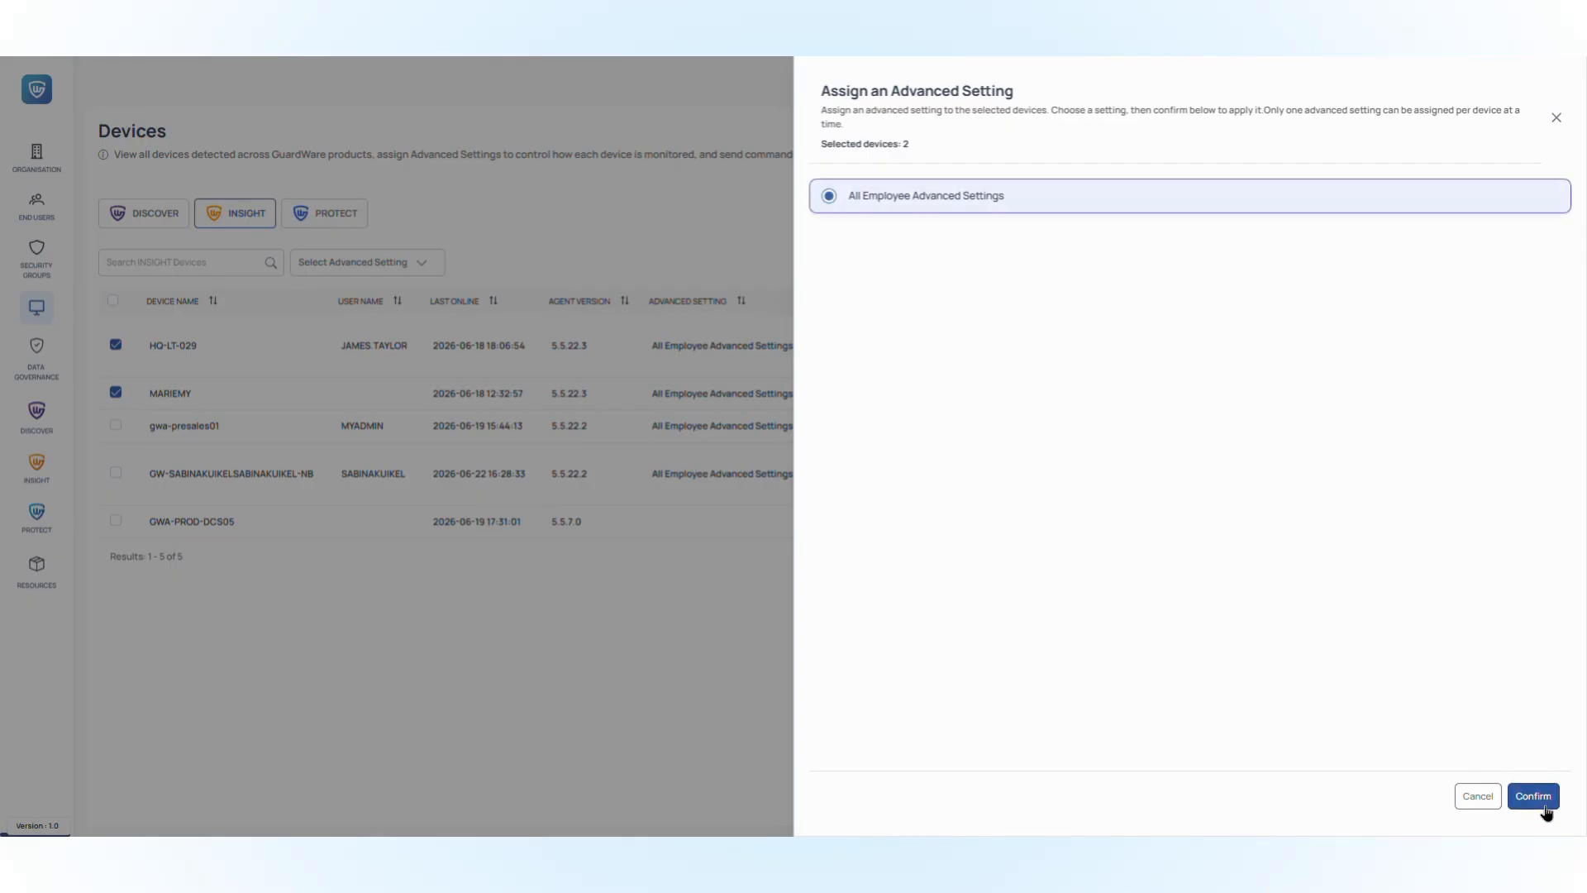
left_click(1556, 118)
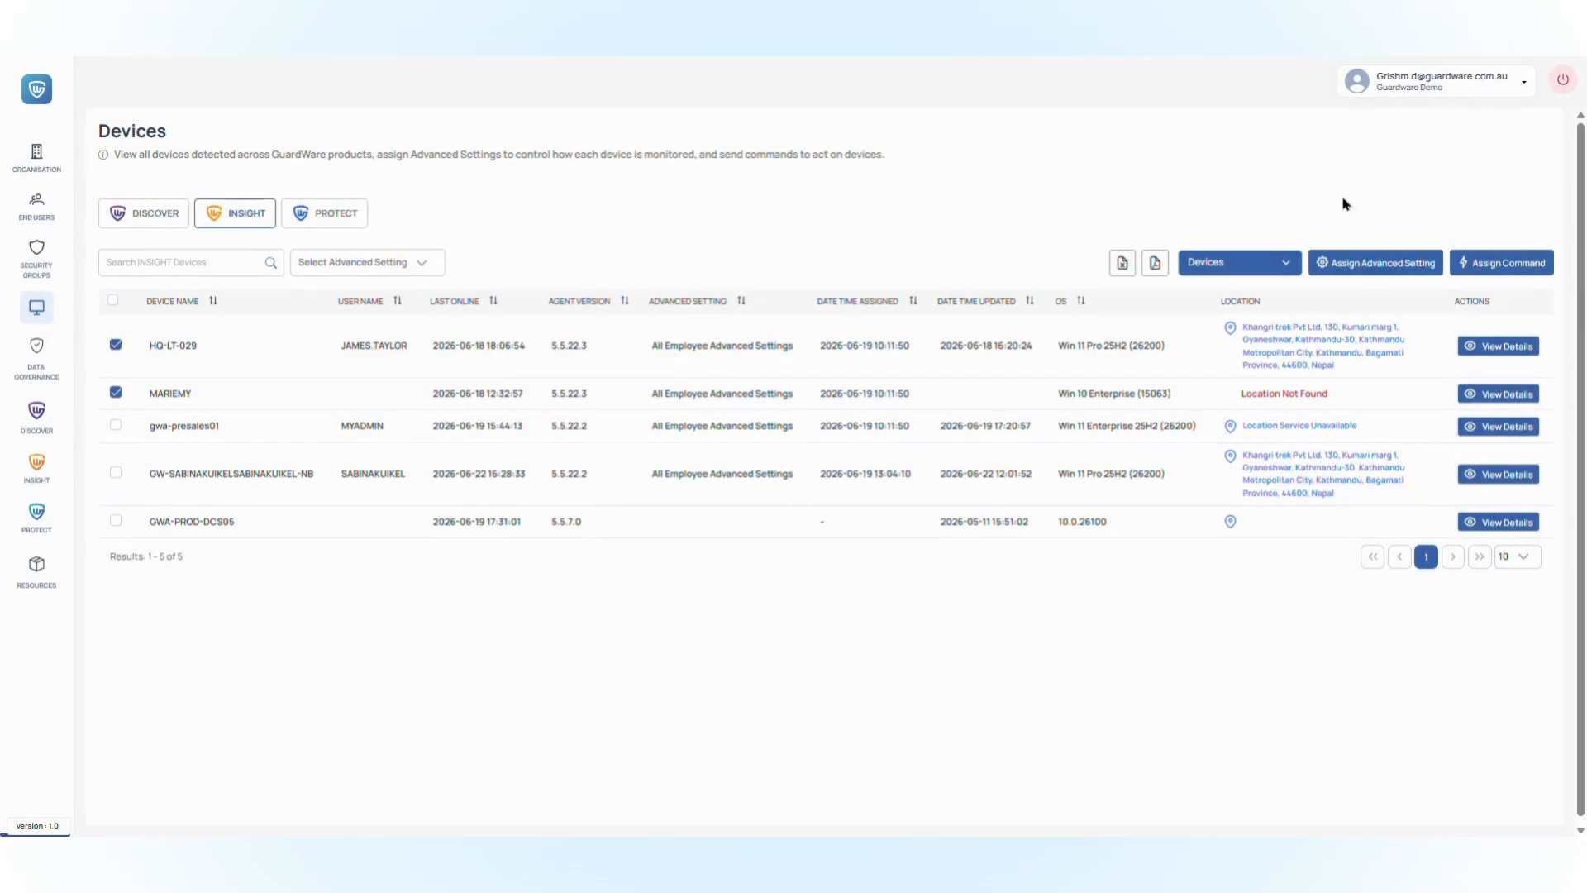
- Change the device selection to only gwa-presales01 and the device listed directly below it
left_click(116, 345)
left_click(115, 391)
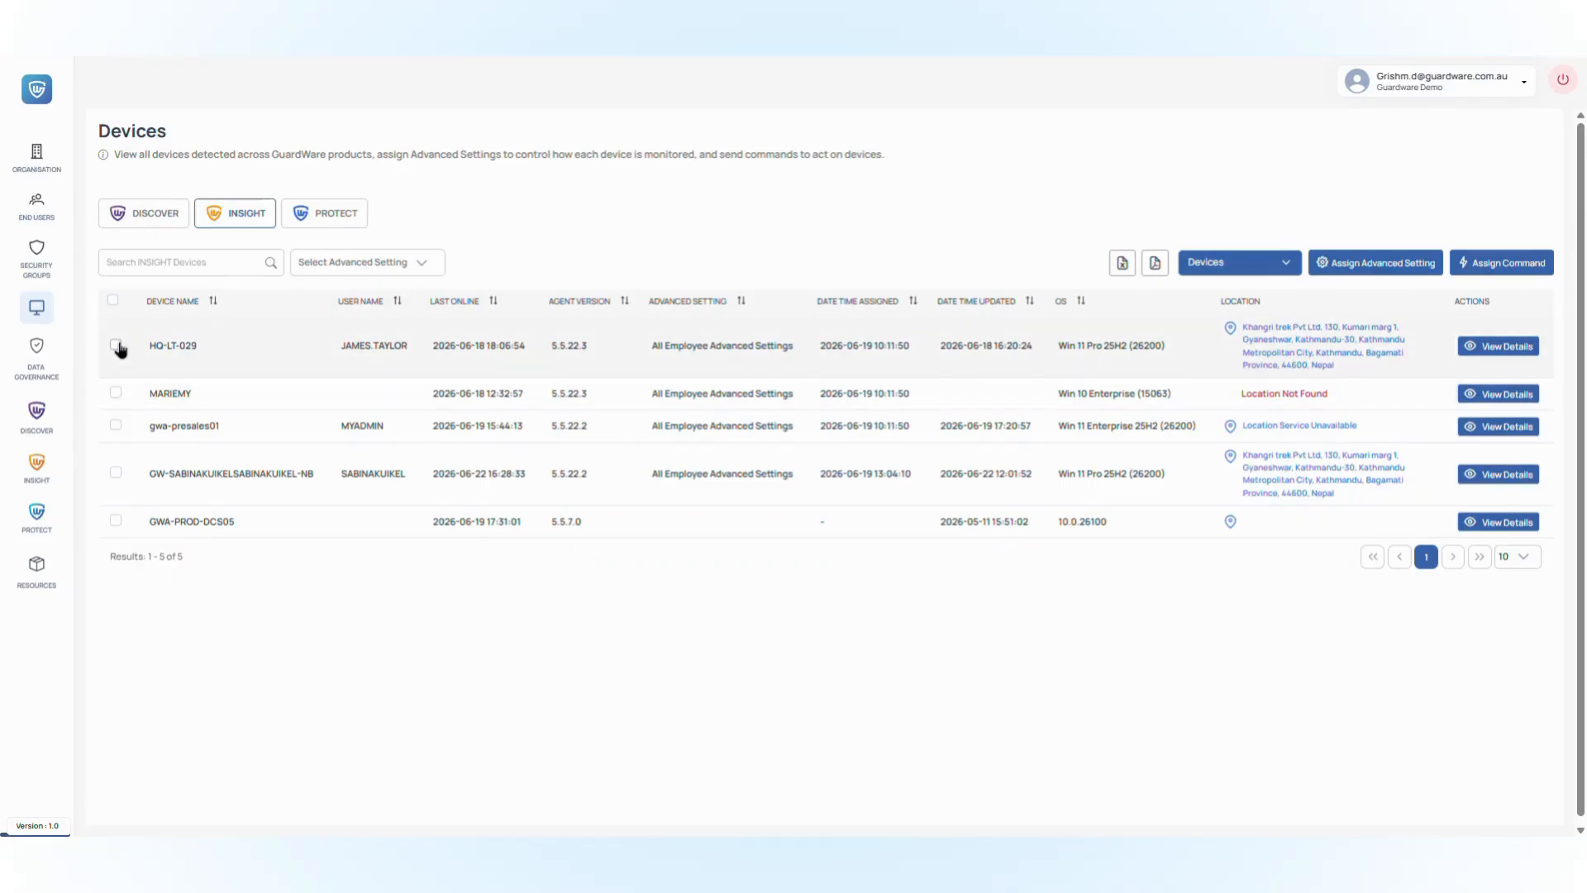
left_click(117, 346)
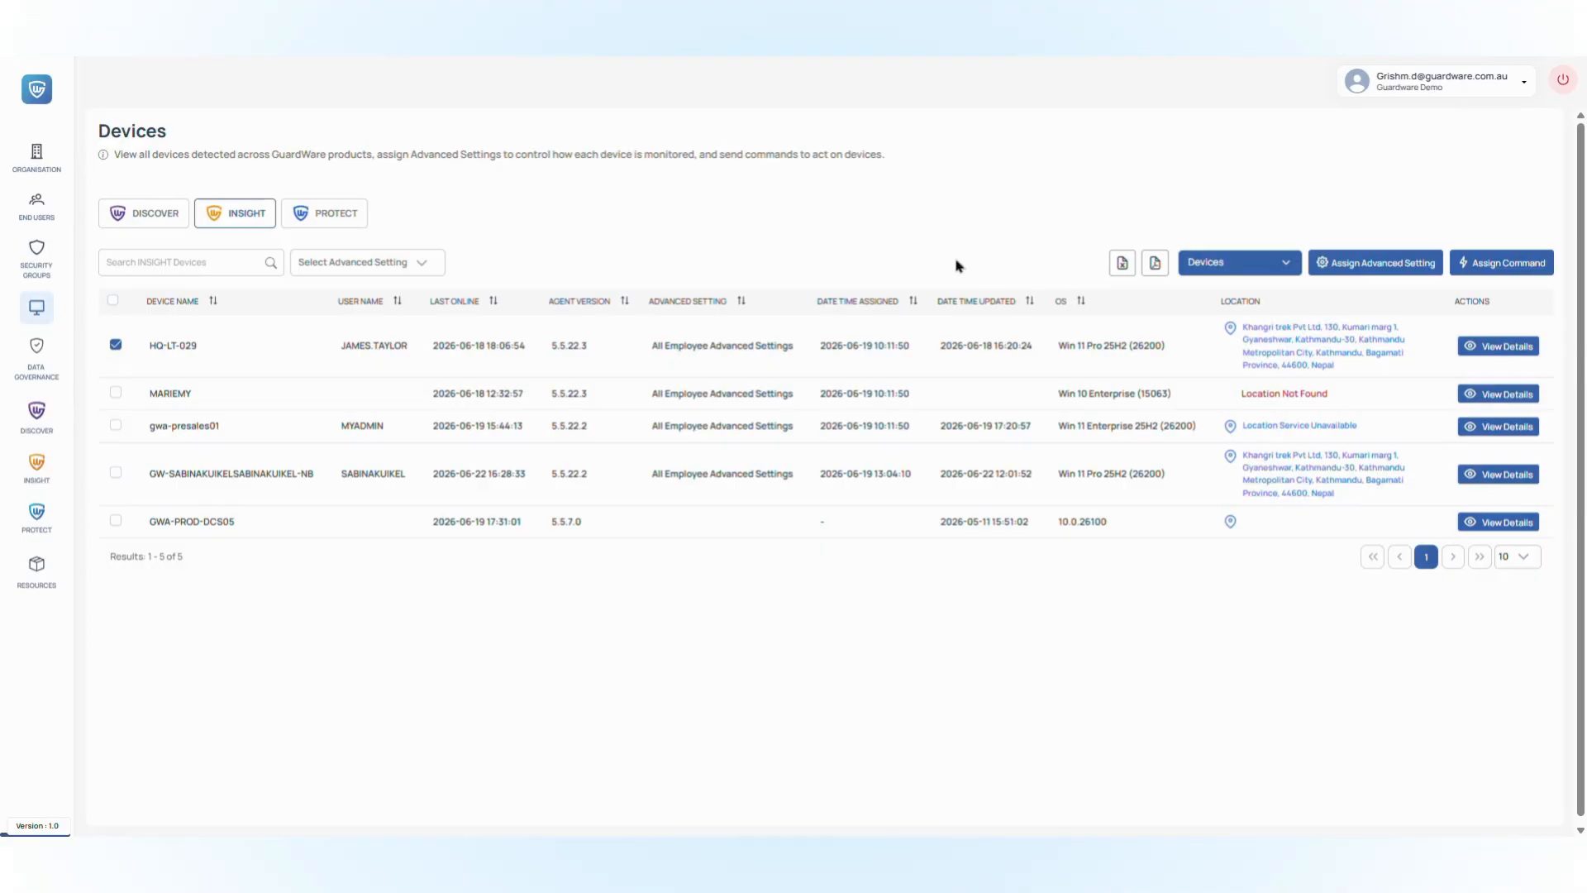
left_click(115, 346)
left_click(116, 425)
left_click(116, 472)
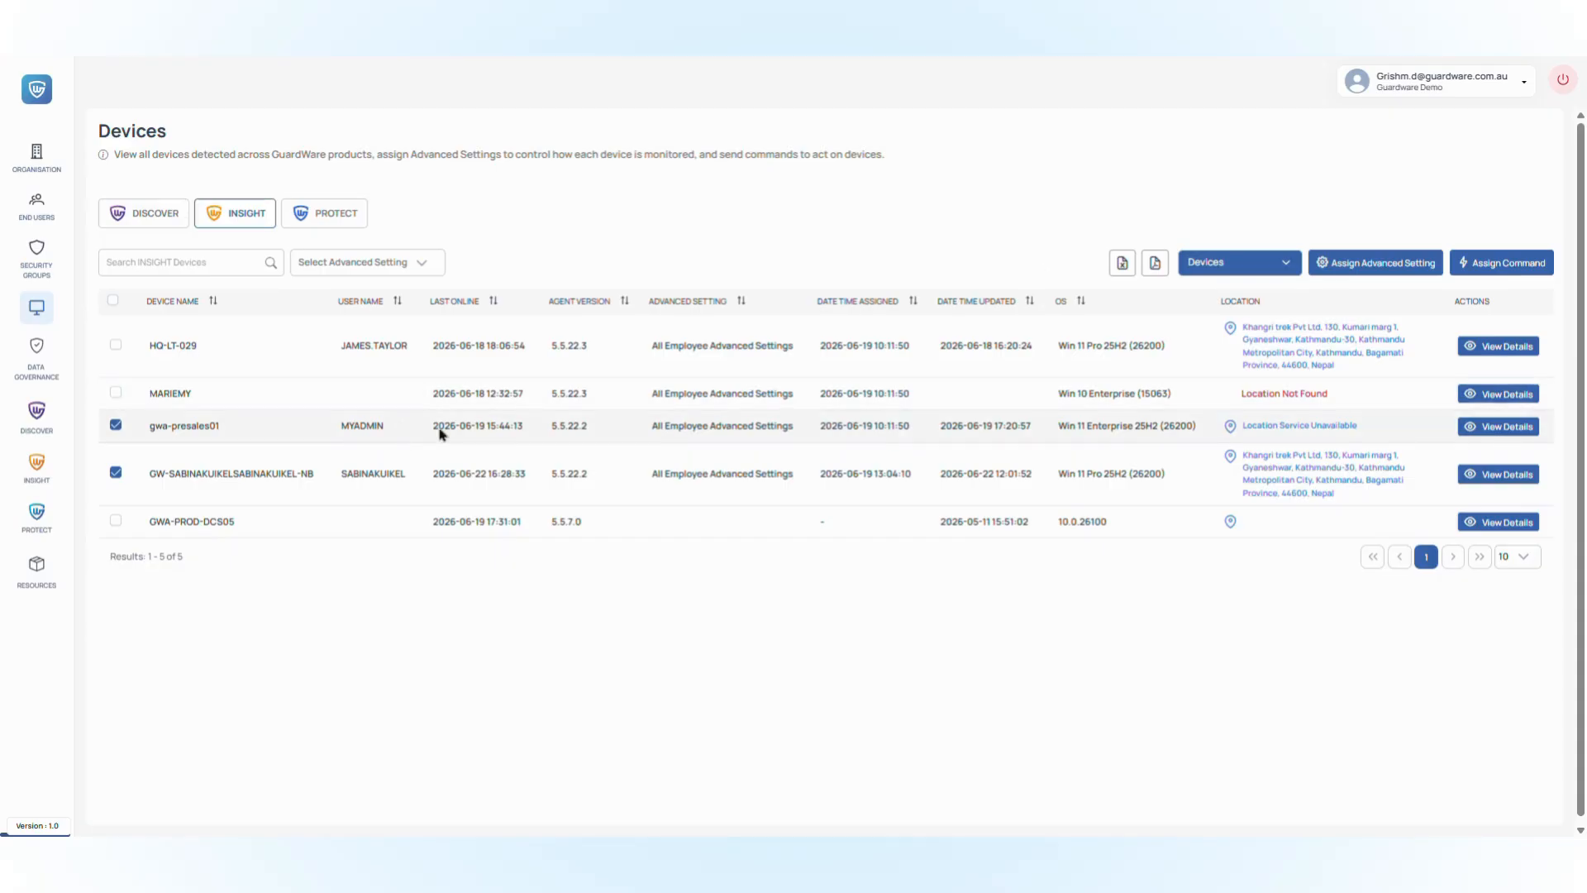
- Start a command assignment and try Enable and Disable Test Communication Settings, Application Scan, Hardware Scan and Force Reload Settings in turn
left_click(1529, 266)
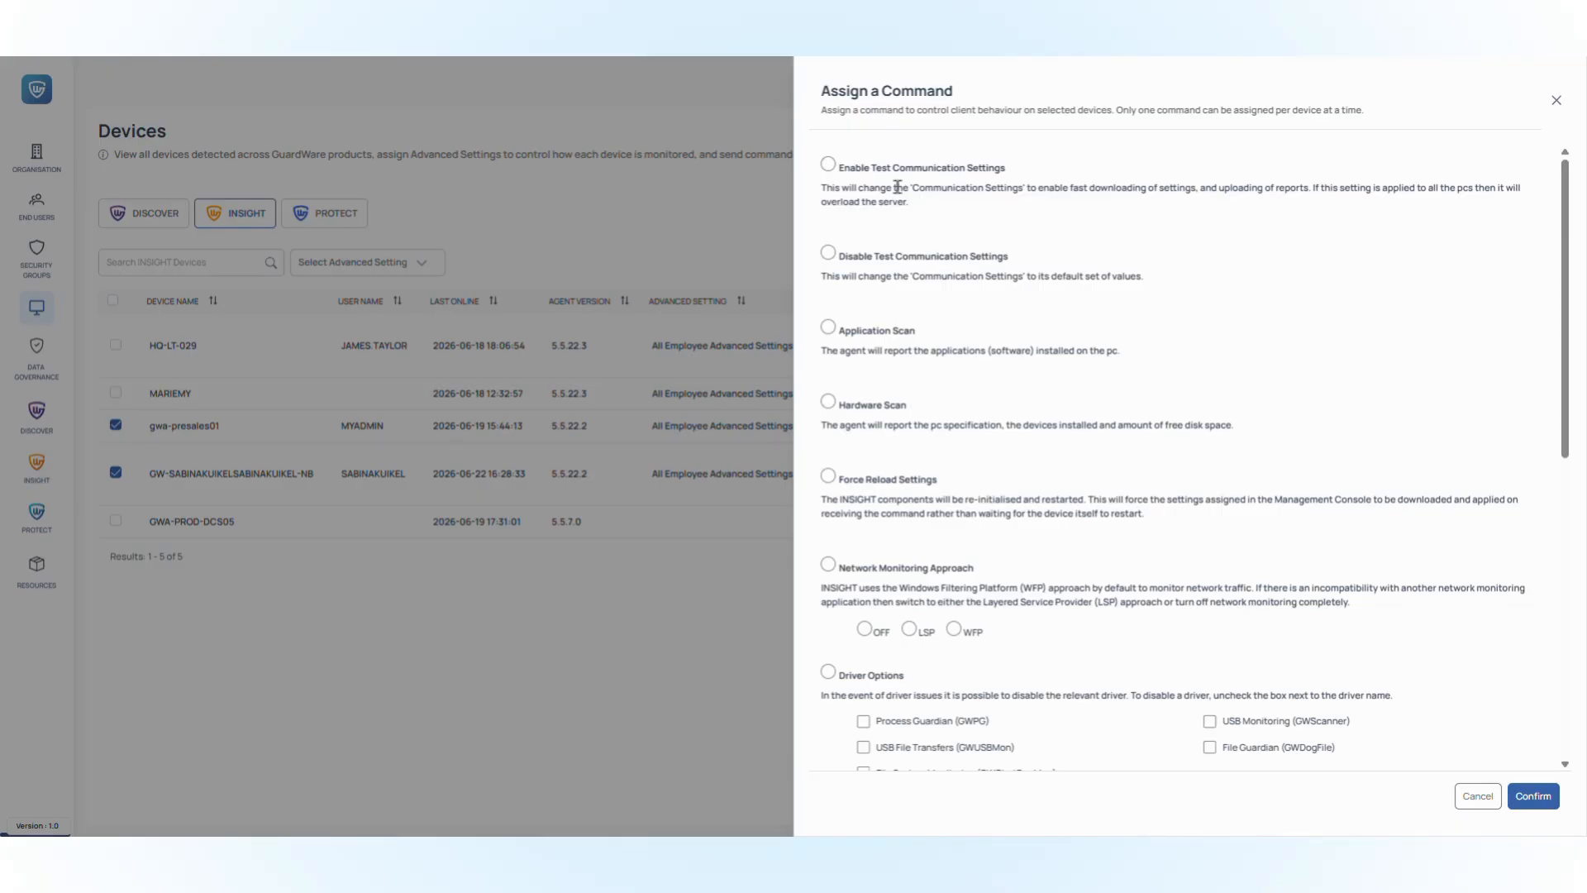
left_click(828, 165)
left_click(829, 253)
left_click(830, 330)
left_click(834, 405)
scroll(926, 411, "down", 1)
left_click(830, 395)
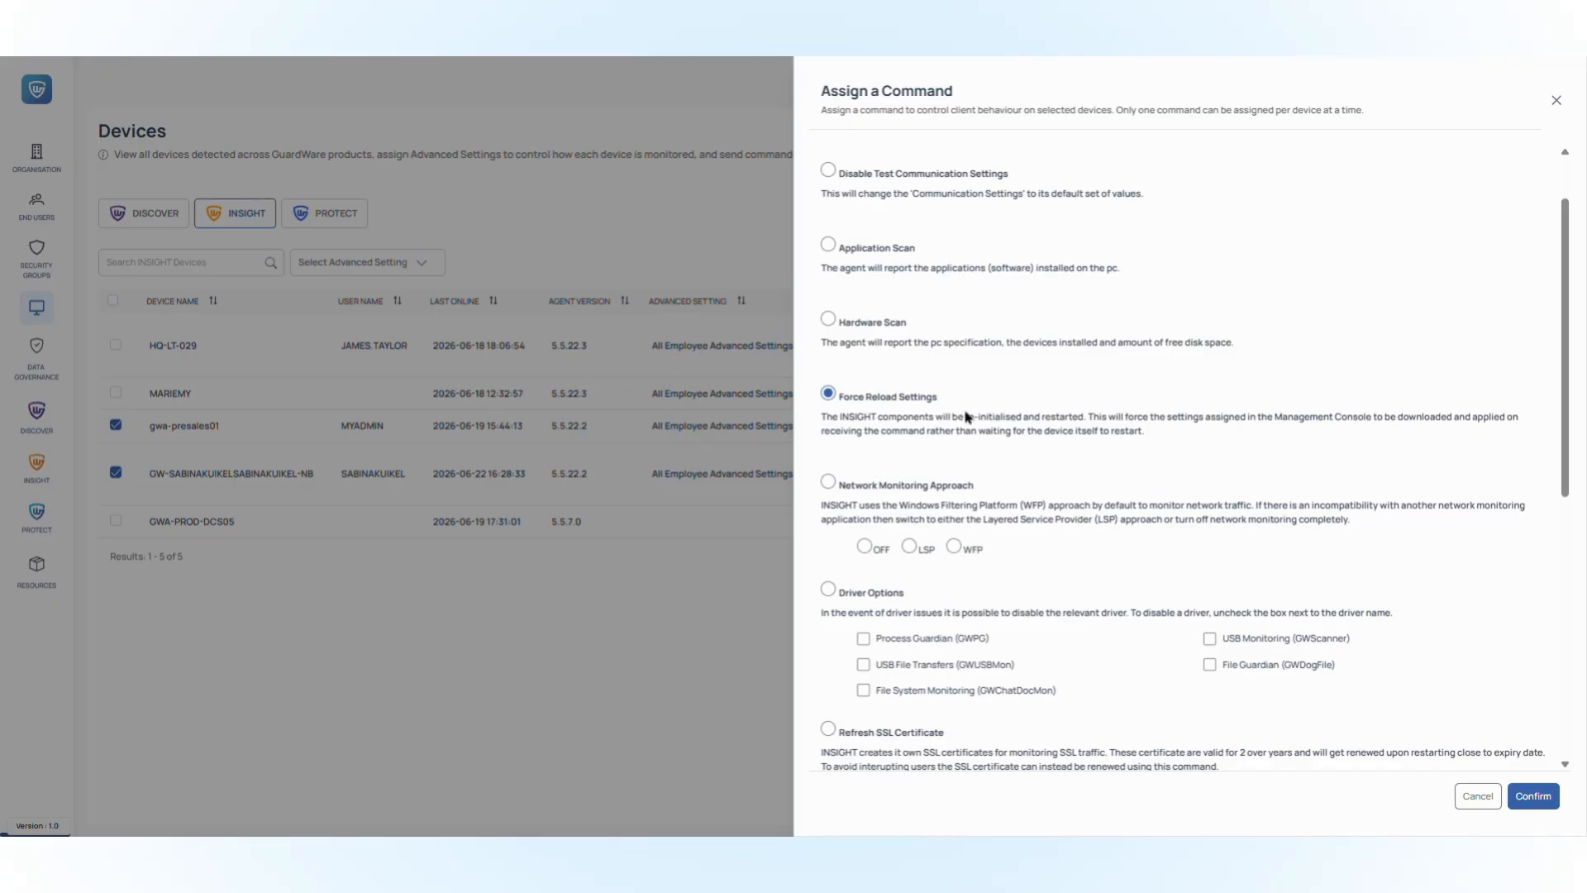
- Try the Network Monitoring Approach command with the LSP option and the OFF option
scroll(965, 410, "down", 2)
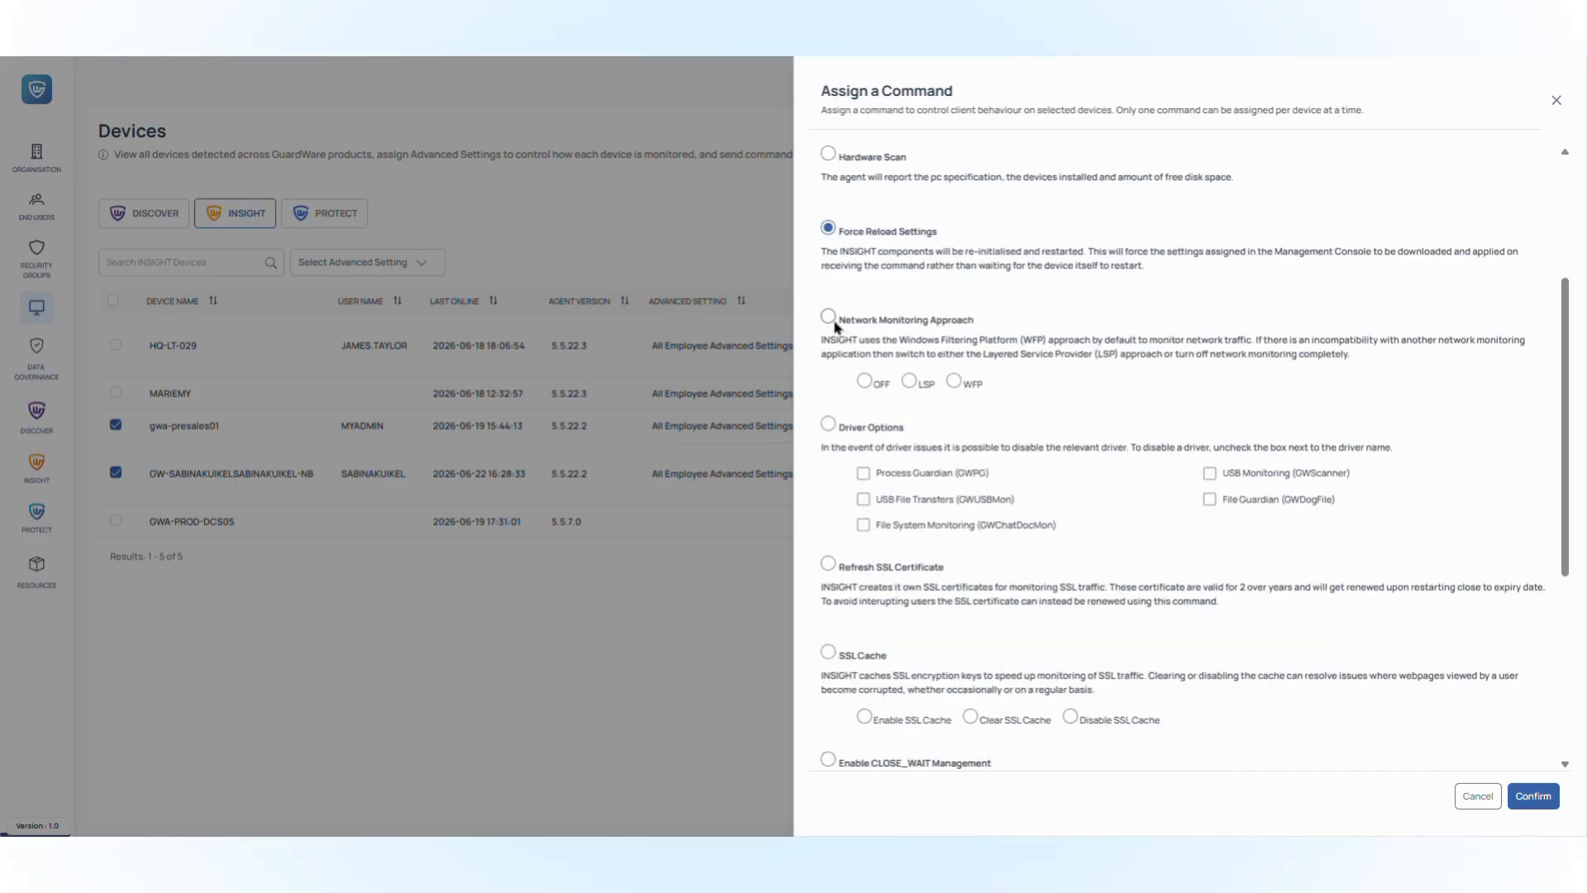
left_click(828, 317)
left_click(908, 383)
left_click(864, 382)
- Try the Driver Options command, disabling and re-enabling Process Guardian, USB File Transfers and File Guardian
left_click(828, 424)
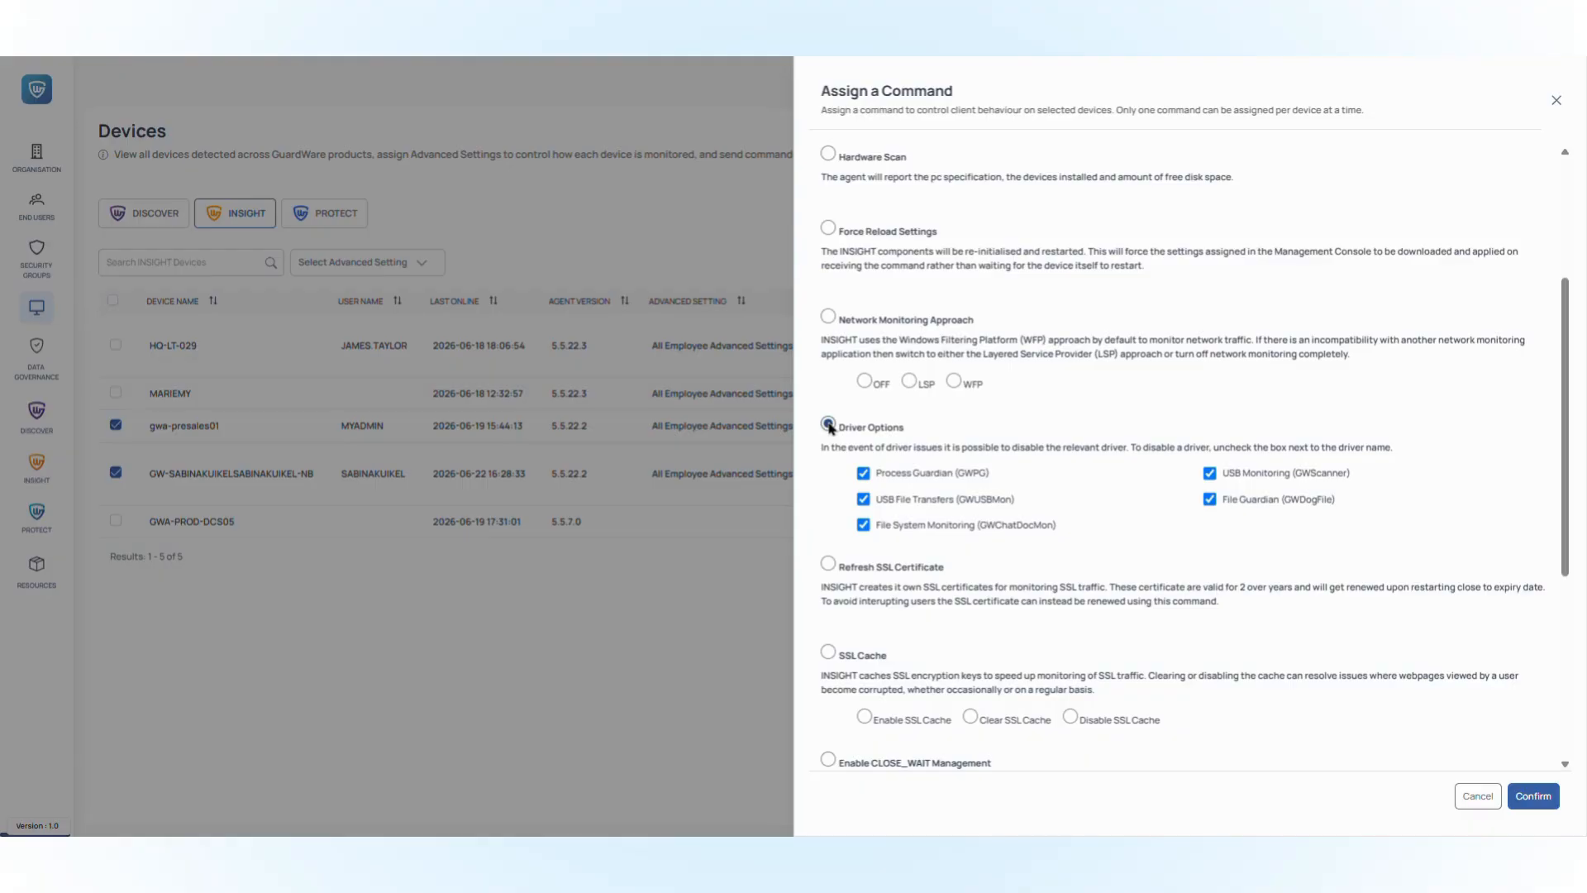
left_click(863, 473)
left_click(863, 499)
left_click(1210, 500)
left_click(1210, 500)
left_click(863, 499)
left_click(863, 473)
- Try the Refresh SSL Certificate command and the SSL Cache command with its Enable, Clear and Disable options
scroll(959, 539, "down", 1)
left_click(829, 482)
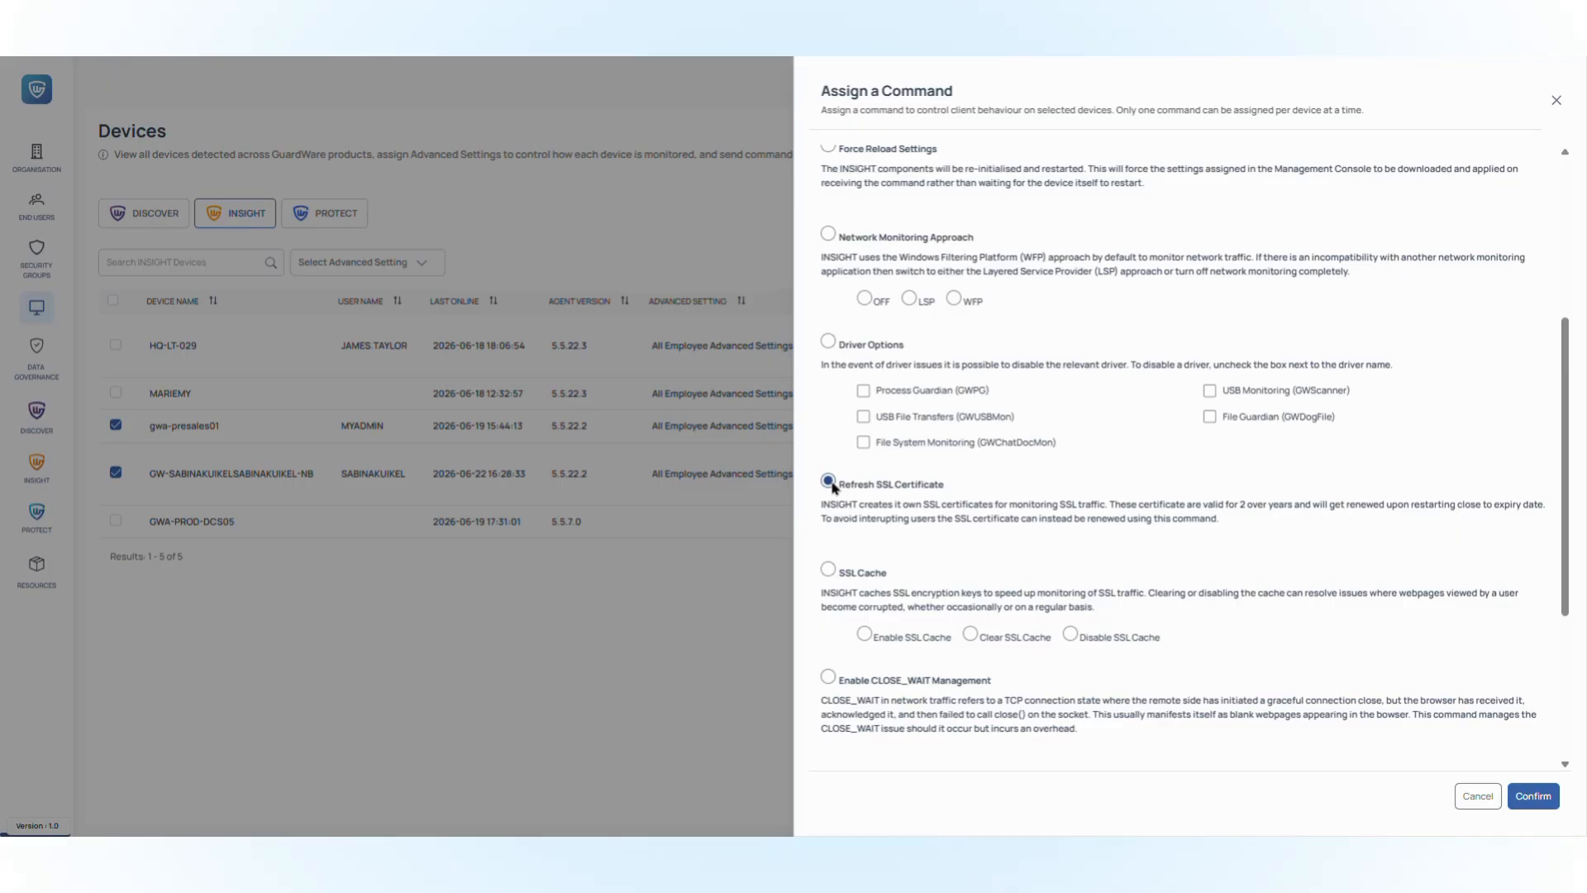
left_click(854, 572)
left_click(970, 634)
left_click(1070, 635)
scroll(987, 591, "down", 2)
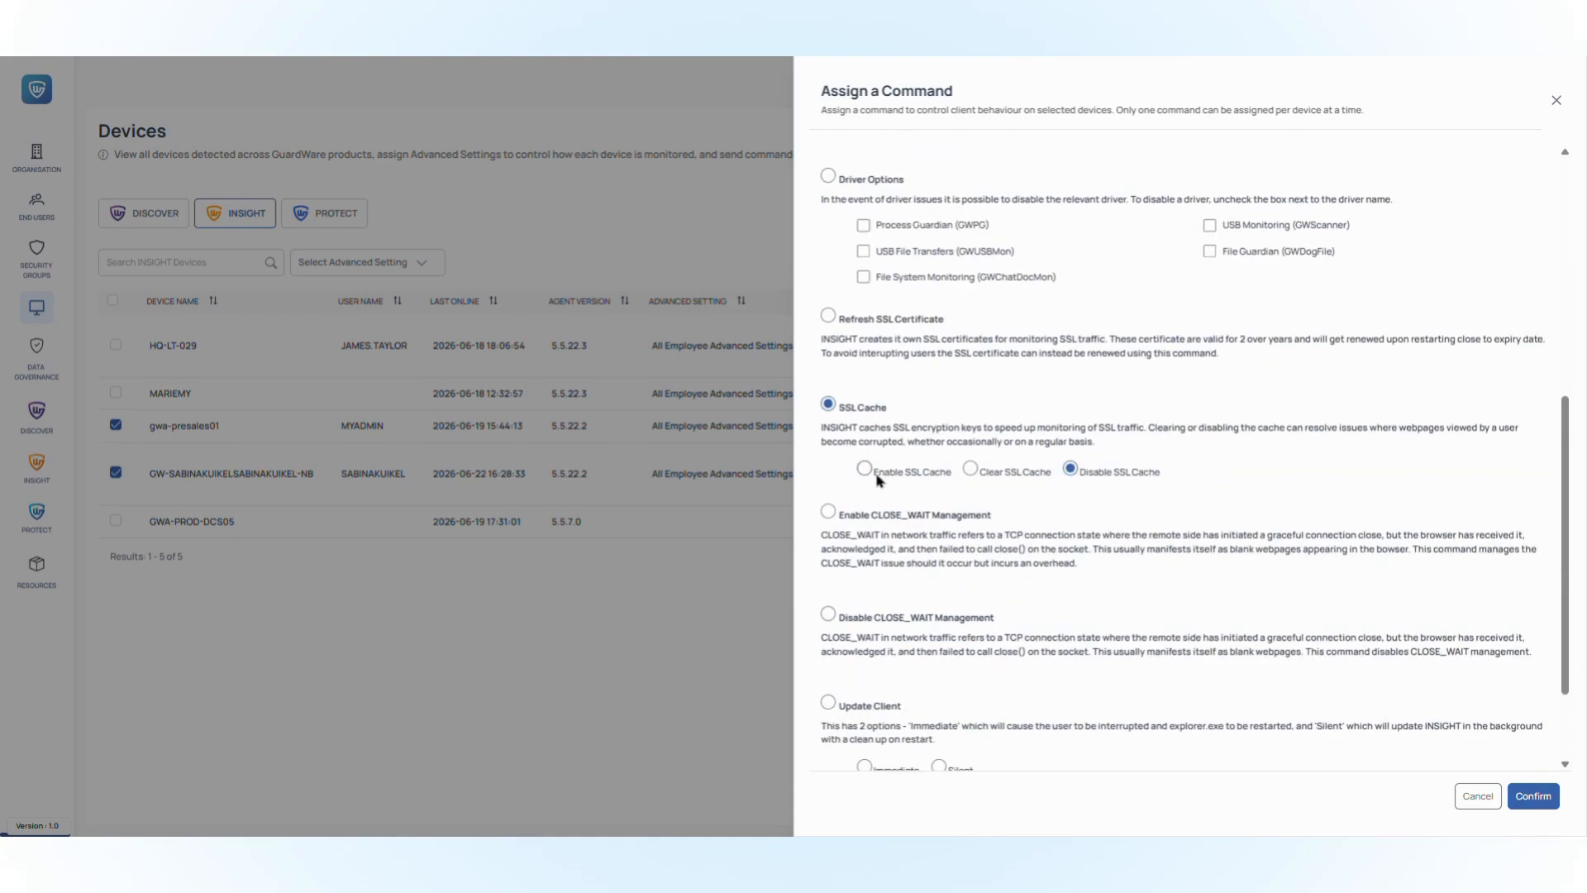
left_click(910, 480)
scroll(831, 438, "down", 1)
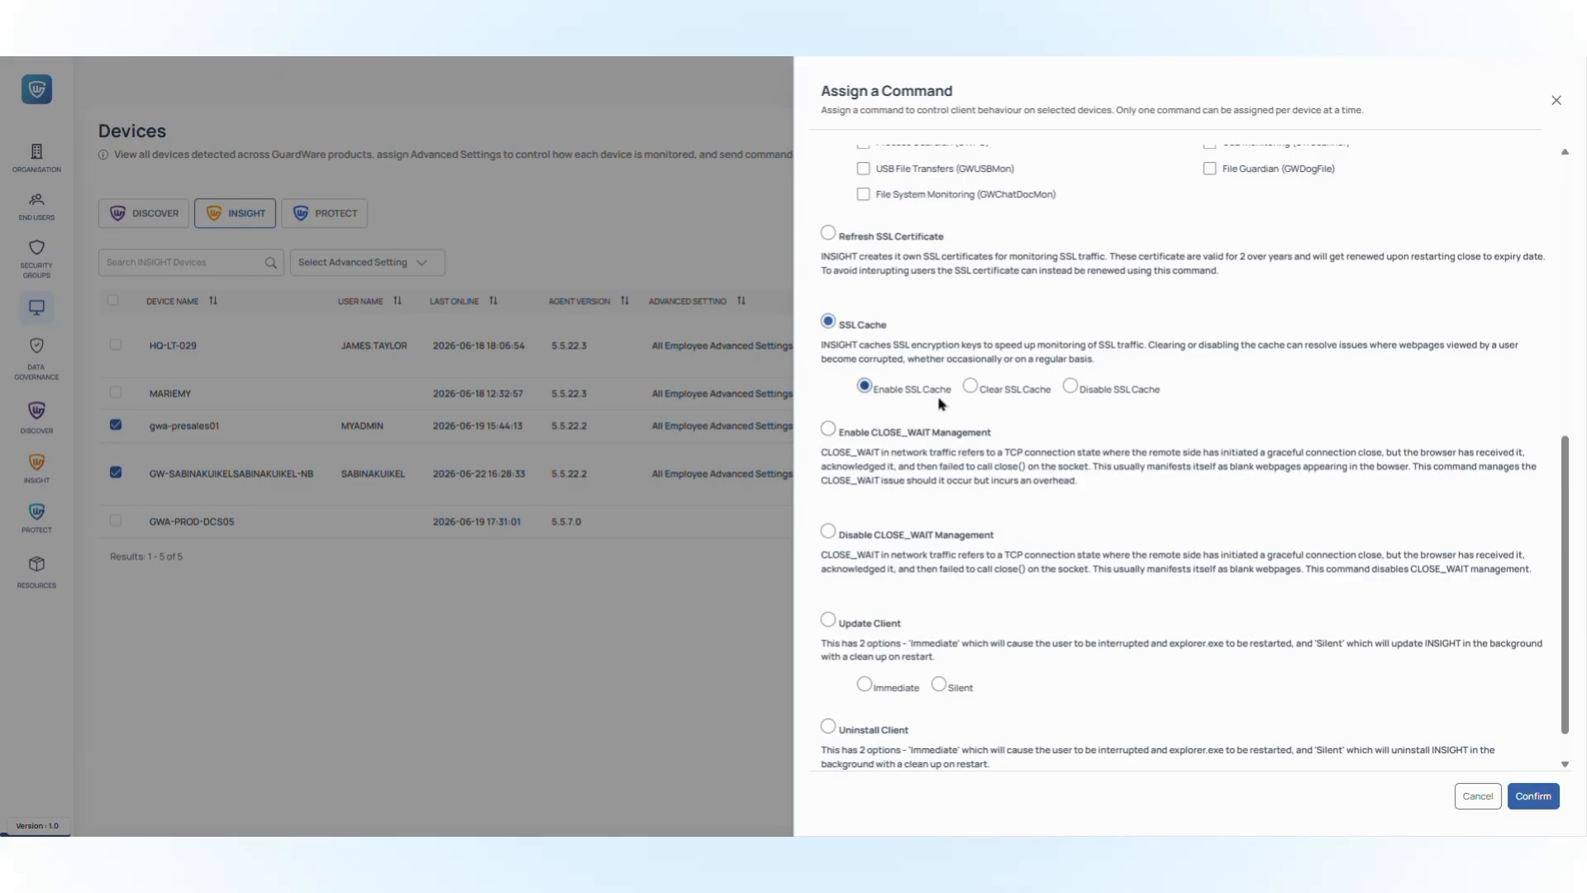
left_click(970, 388)
left_click(1070, 389)
- Try the Enable and Disable CLOSE_WAIT Management commands, and Update Client with the Immediate and Silent options
left_click(829, 429)
left_click(932, 536)
left_click(839, 622)
scroll(851, 633, "down", 1)
left_click(864, 640)
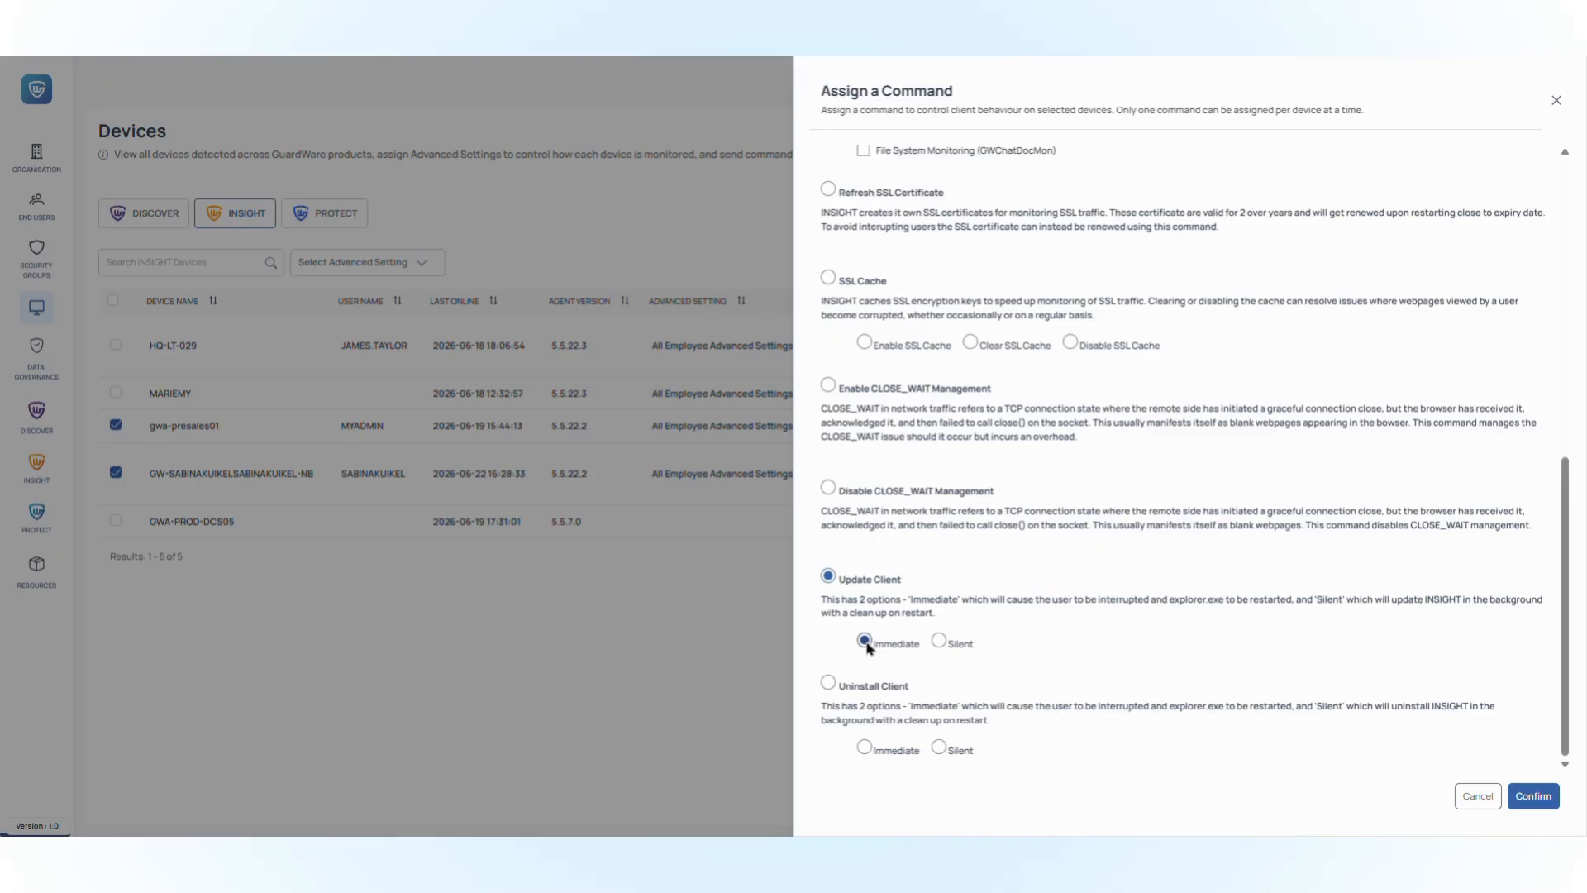
left_click(939, 641)
- Try the Uninstall Client command with the Silent option, closing the command assignment without confirming
left_click(829, 683)
left_click(939, 748)
scroll(1165, 751, "up", 1)
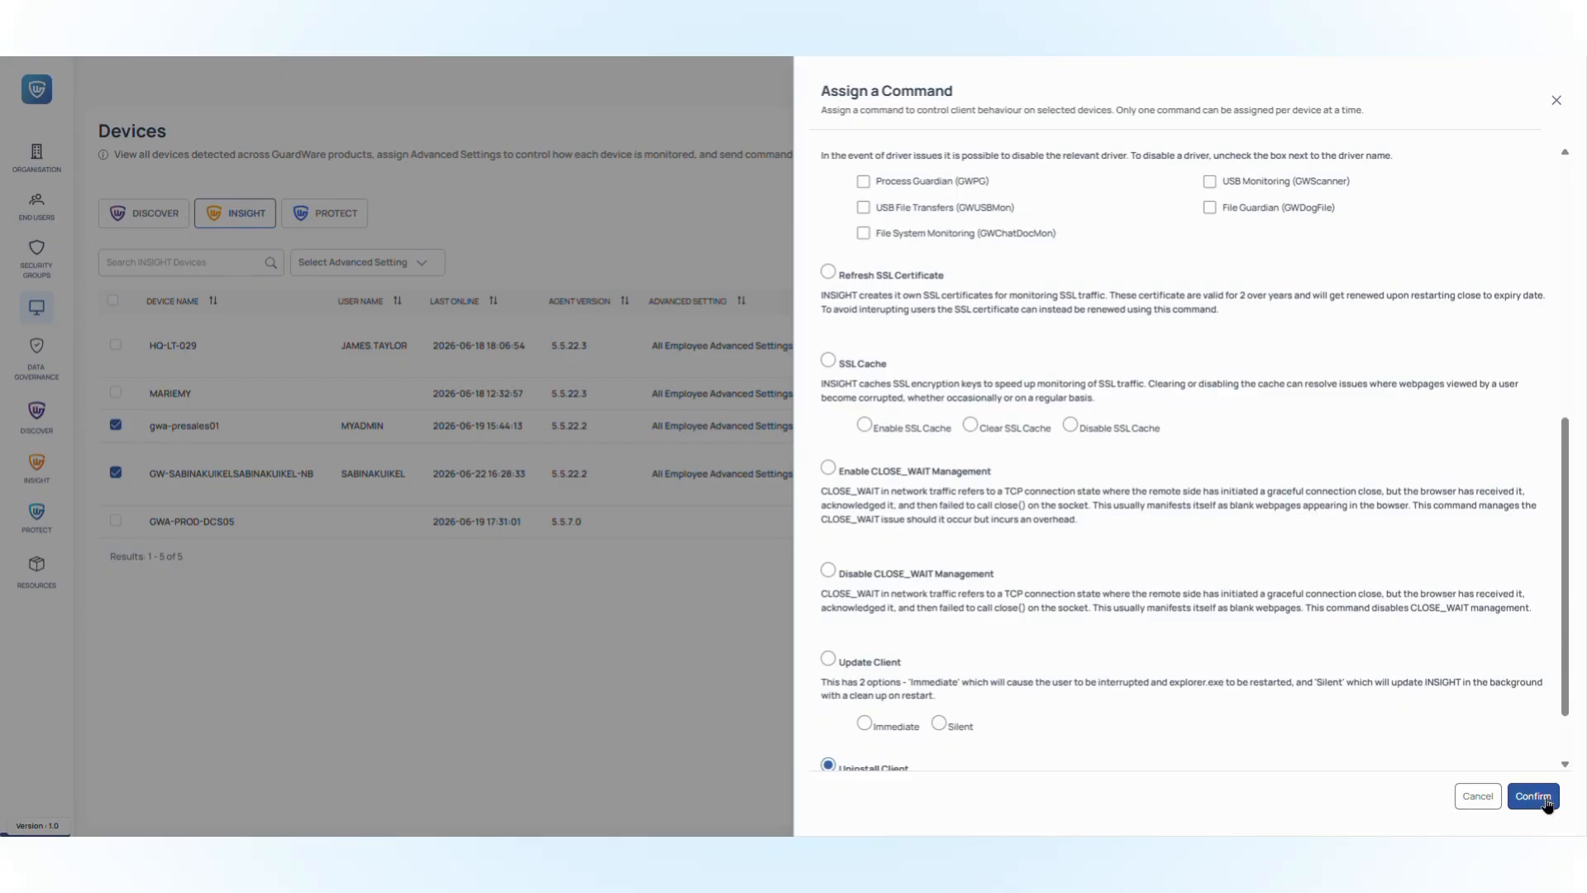
left_click(1556, 101)
- Show the INSIGHT devices in Maintenance Mode, select the second listed device and view its details
left_click(1270, 271)
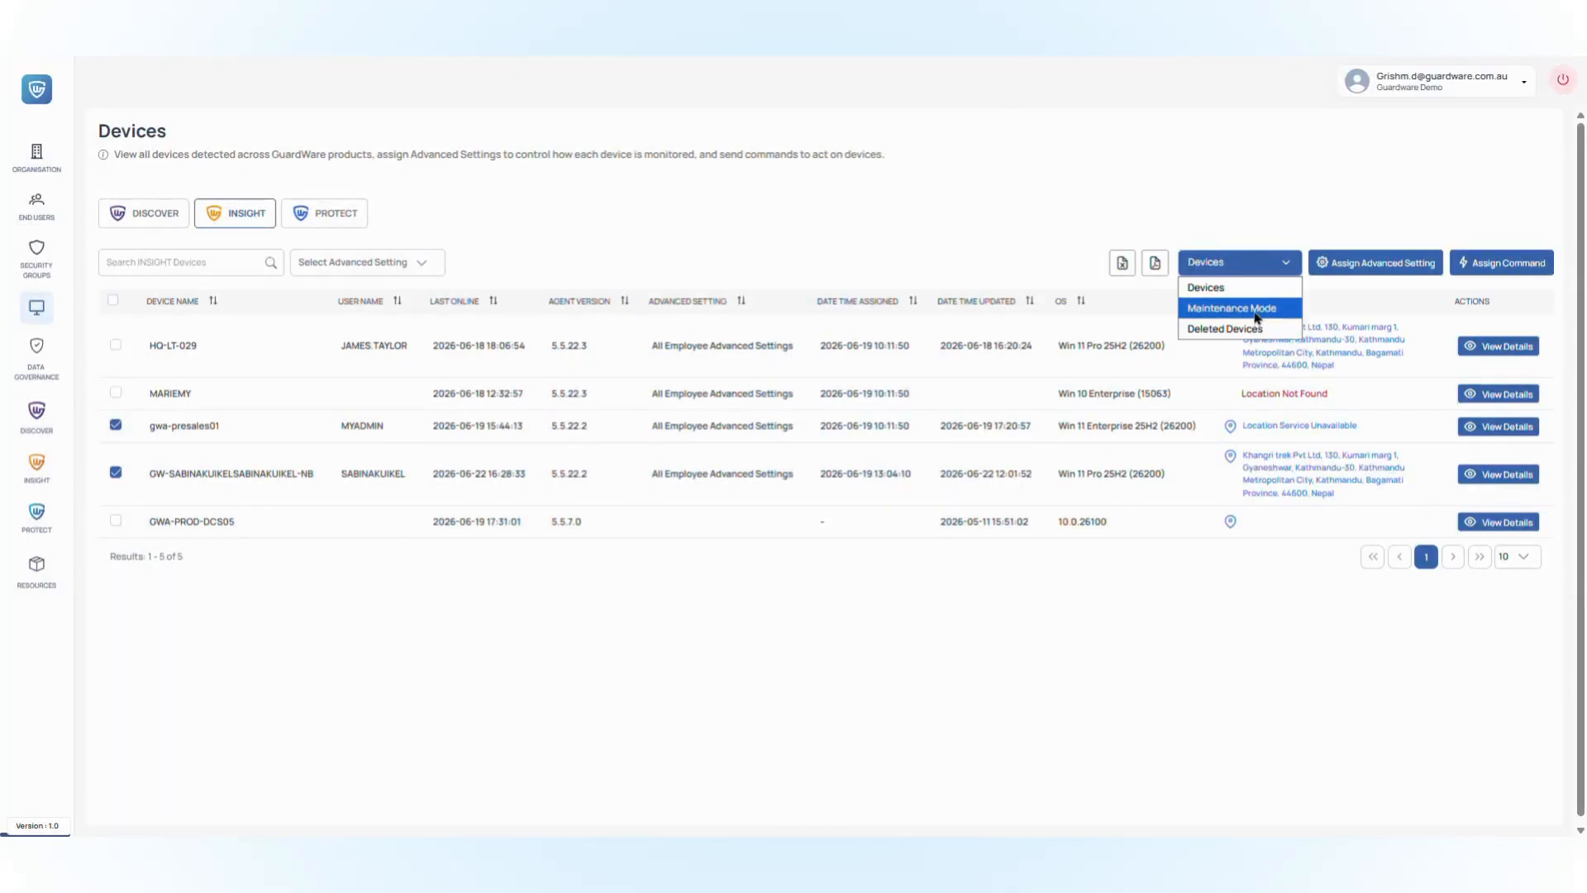
left_click(1256, 309)
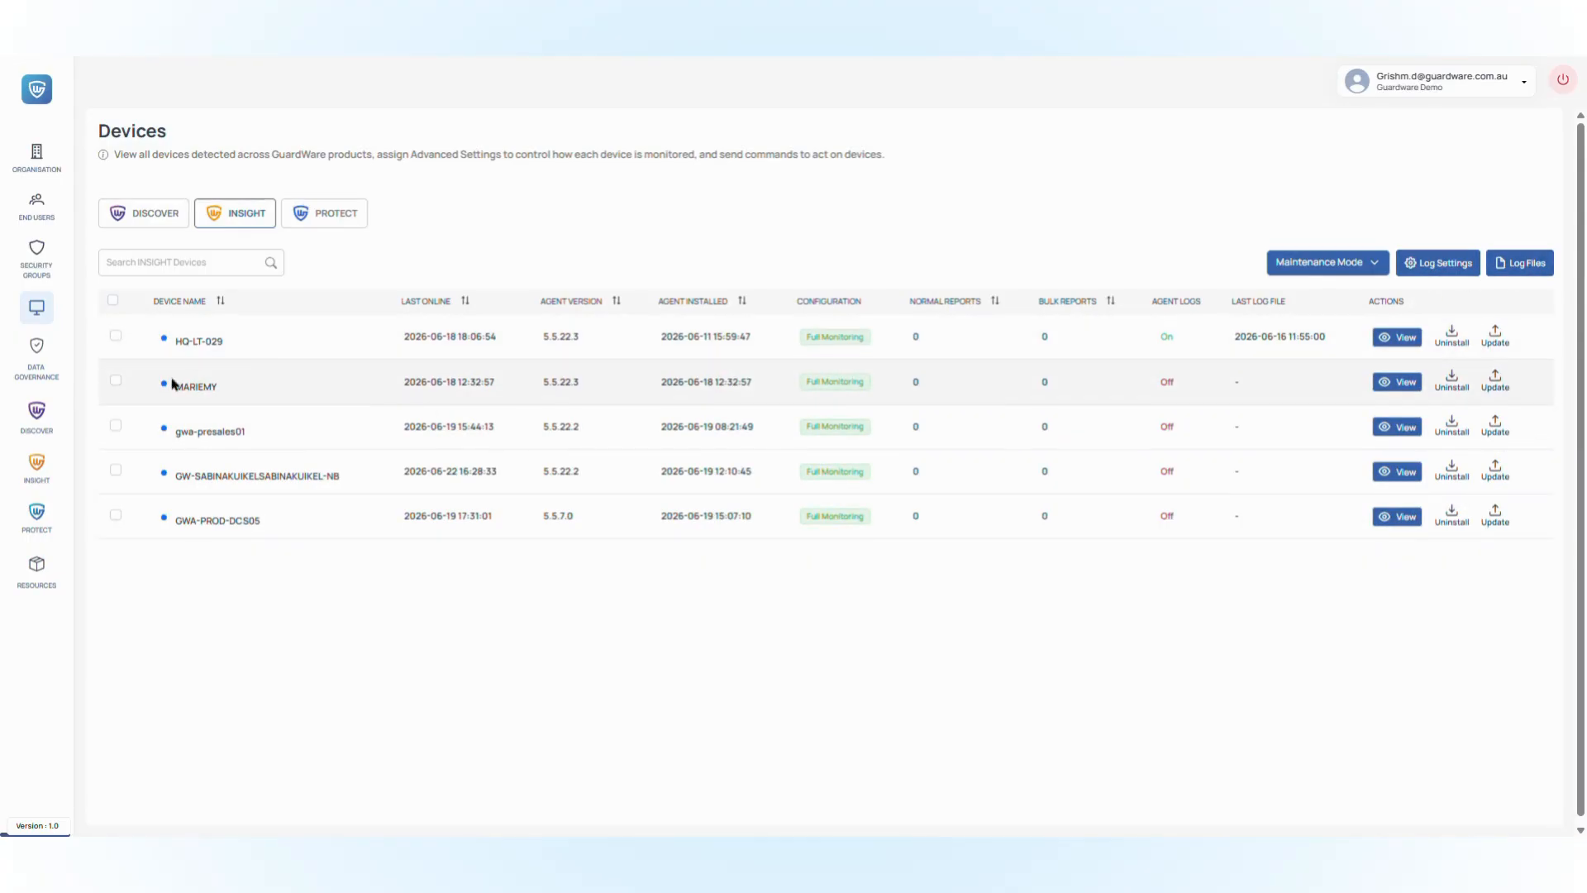
left_click(116, 381)
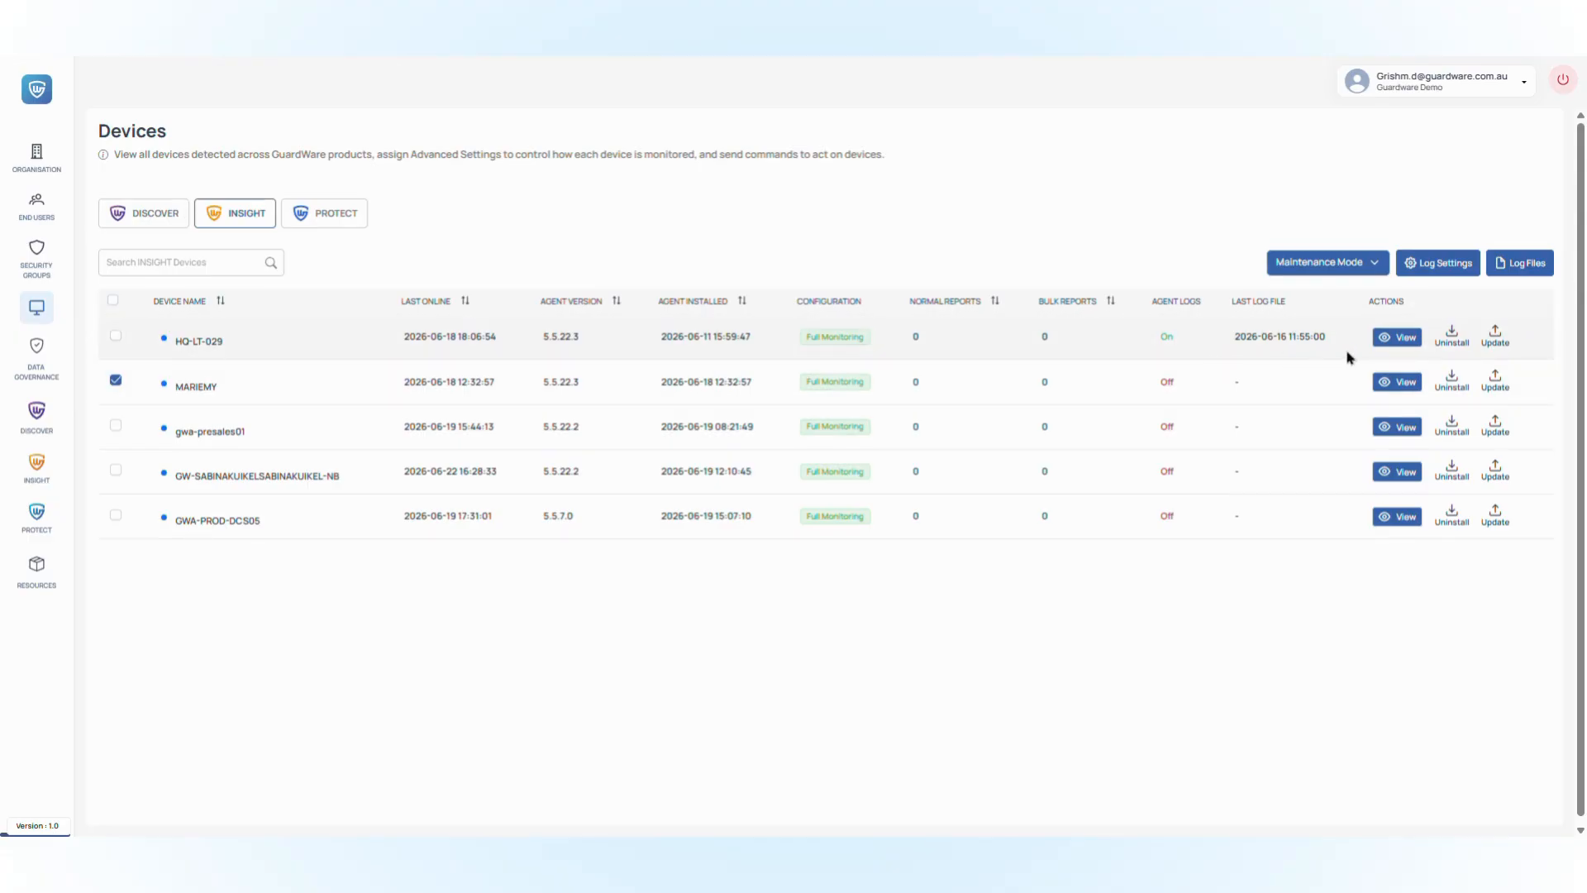
left_click(1397, 382)
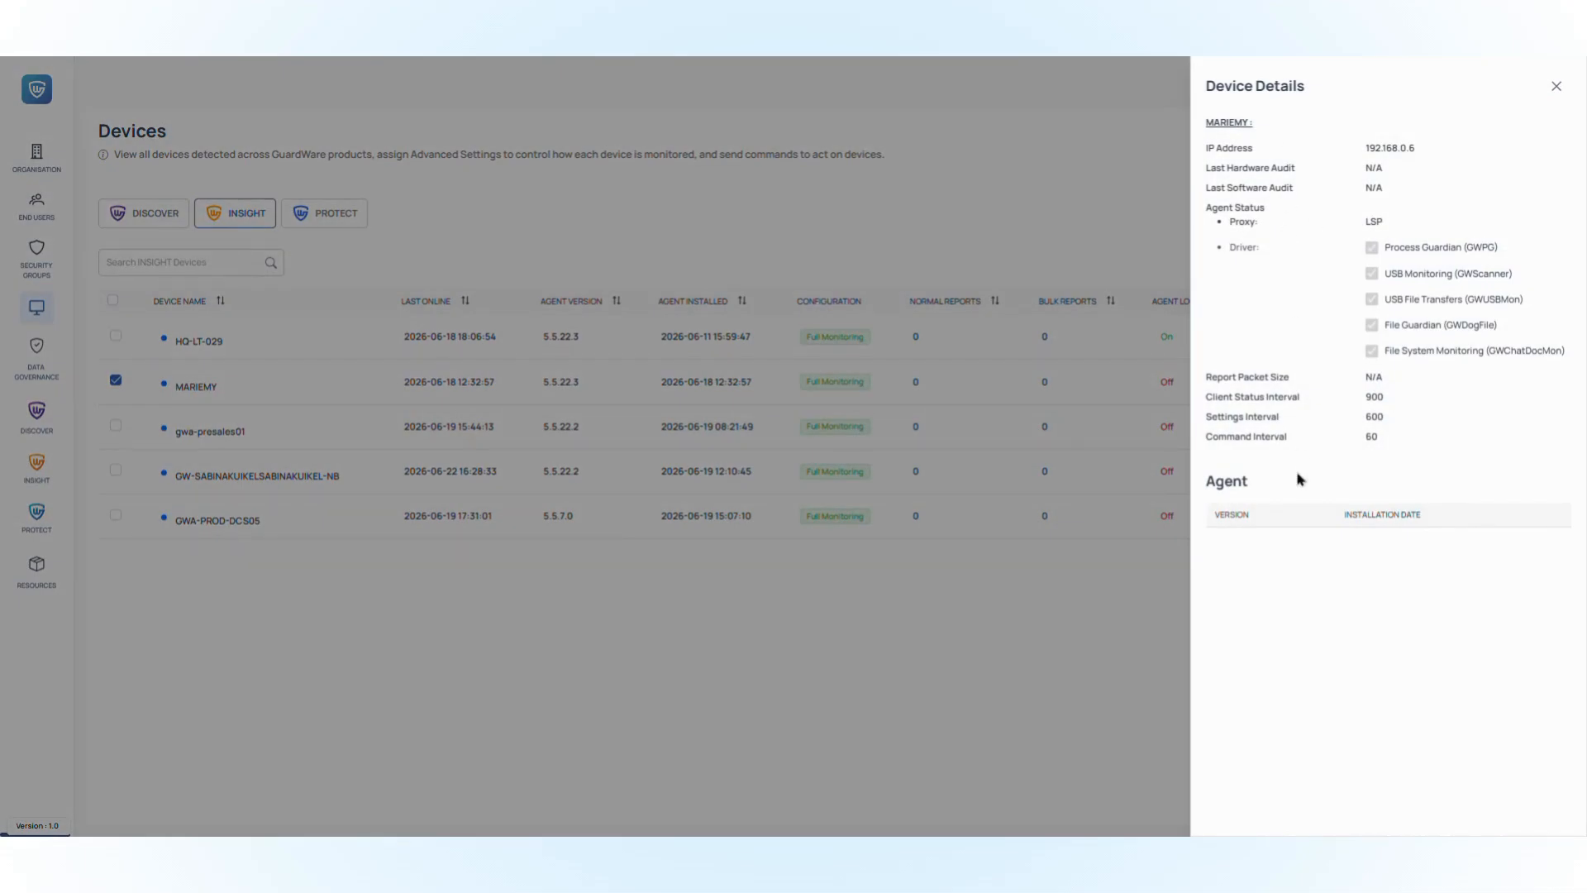
left_click(1556, 86)
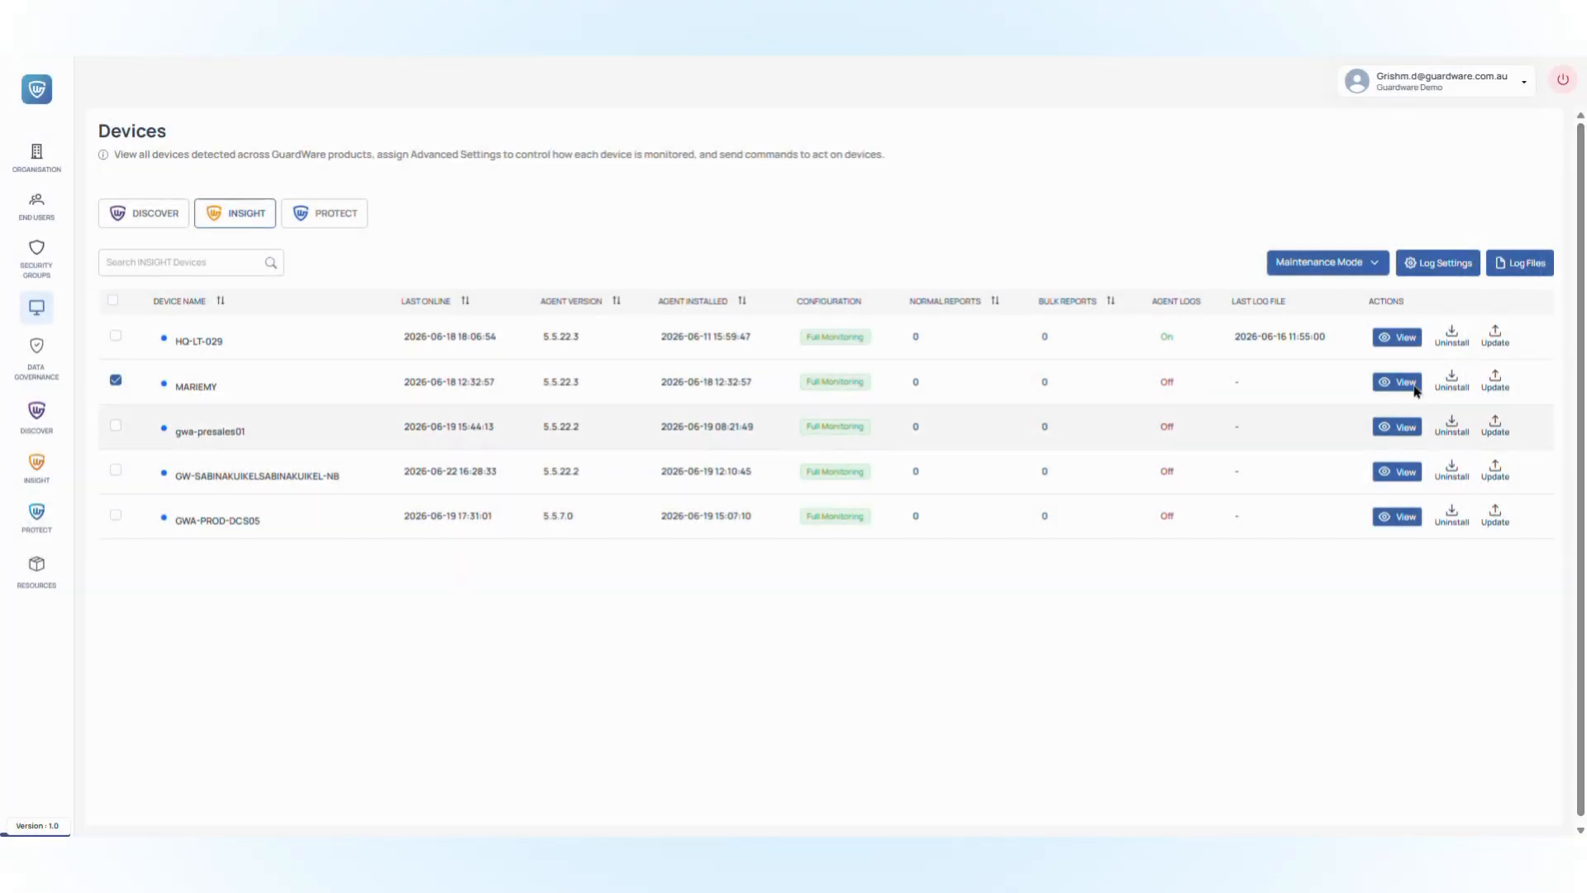
- Review the selected device's log settings and try turning Communications logging off, cancelling the confirmation
left_click(1443, 269)
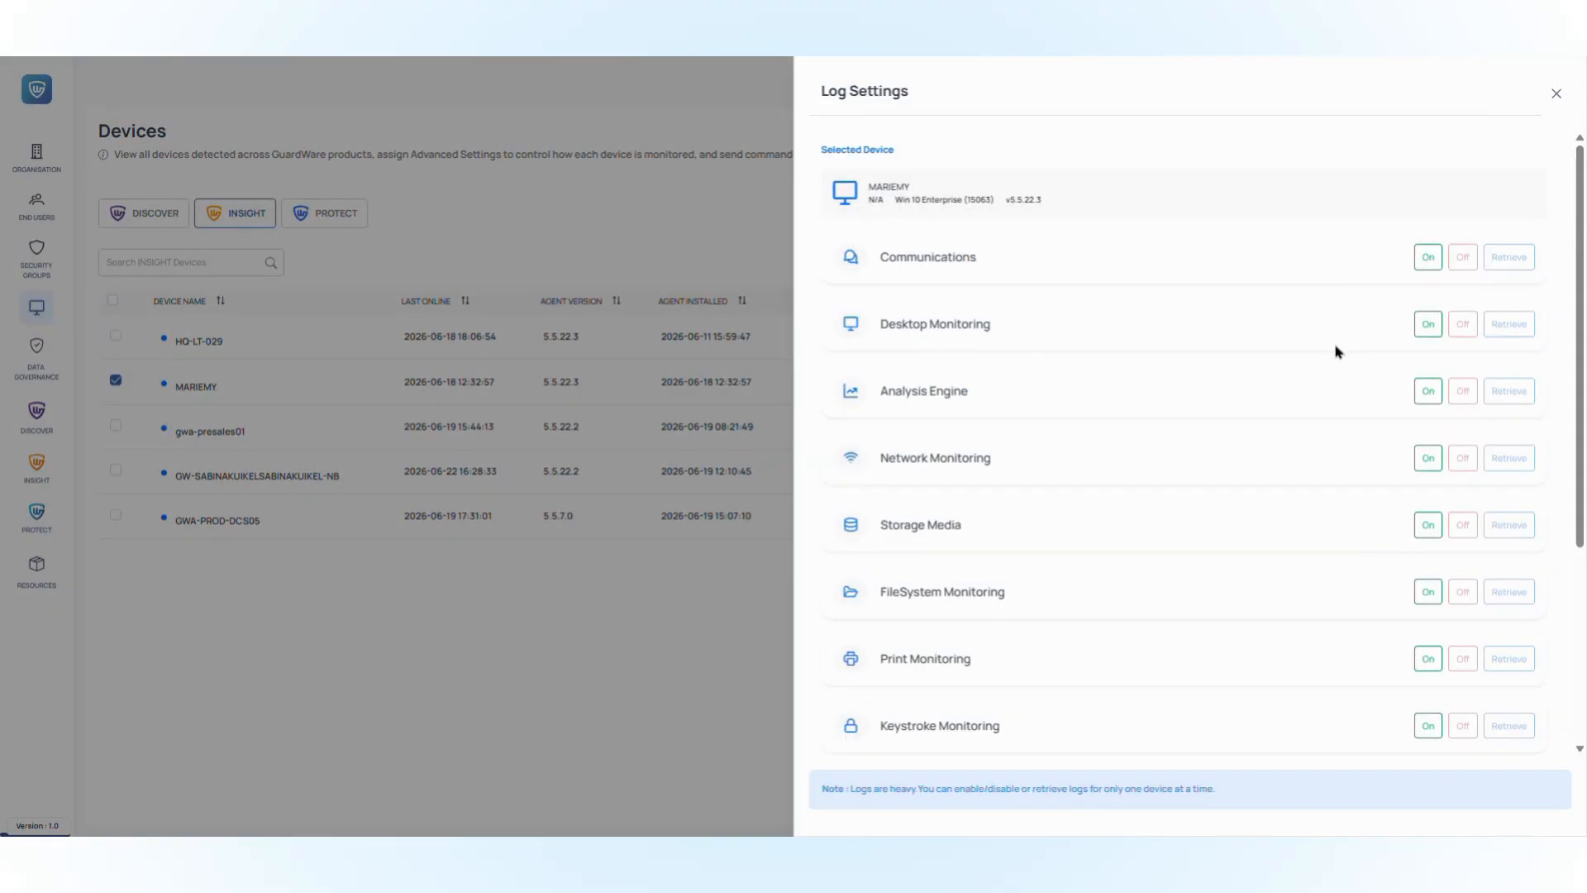
scroll(1045, 339, "down", 1)
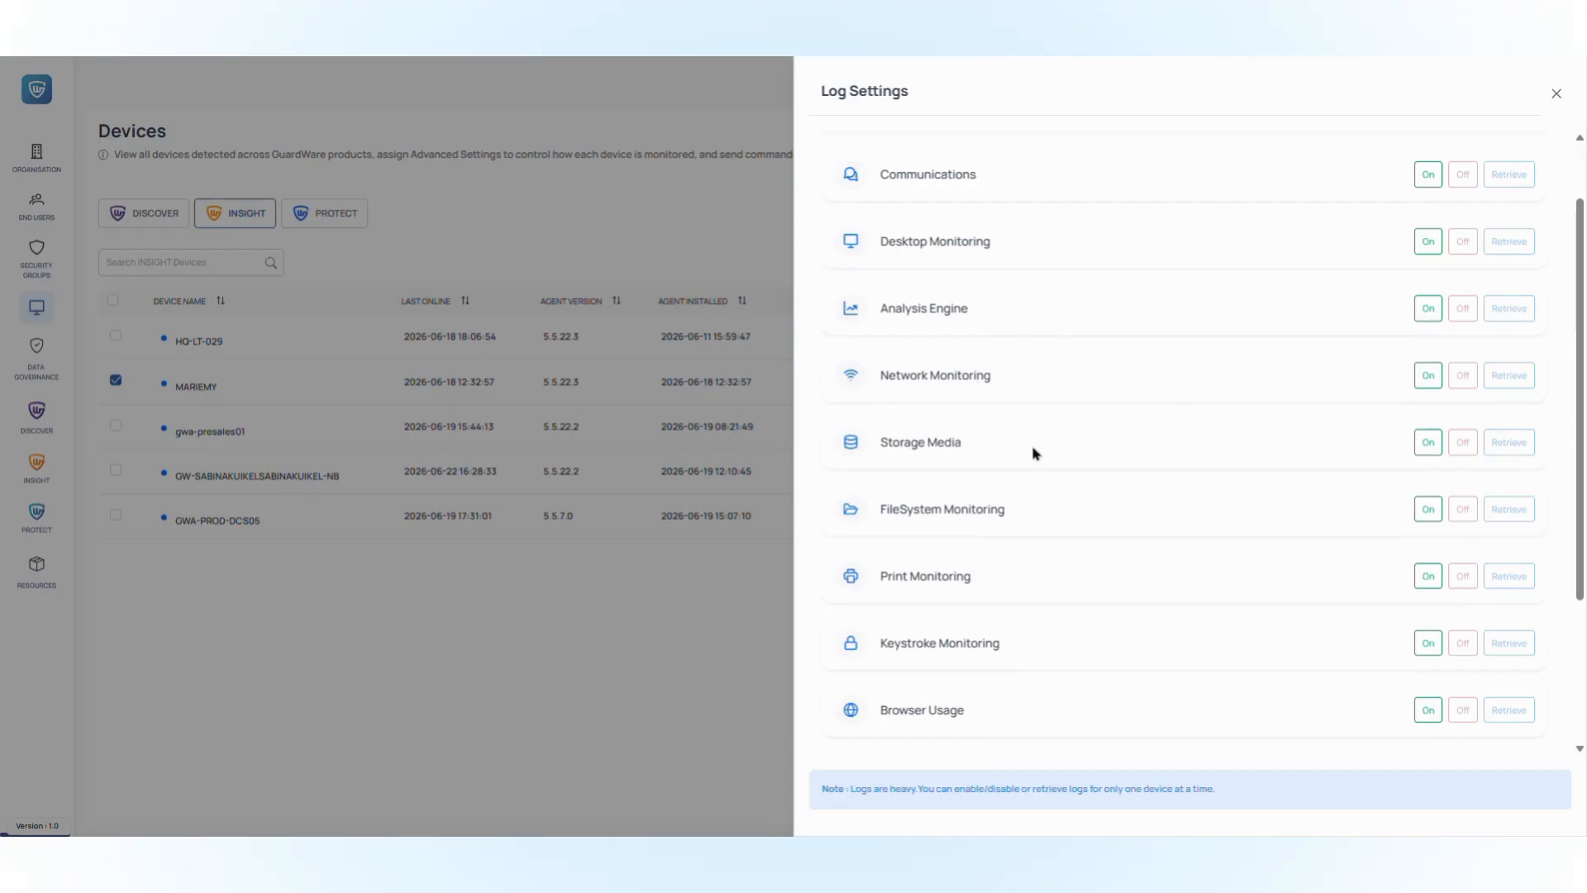
scroll(1040, 511, "down", 1)
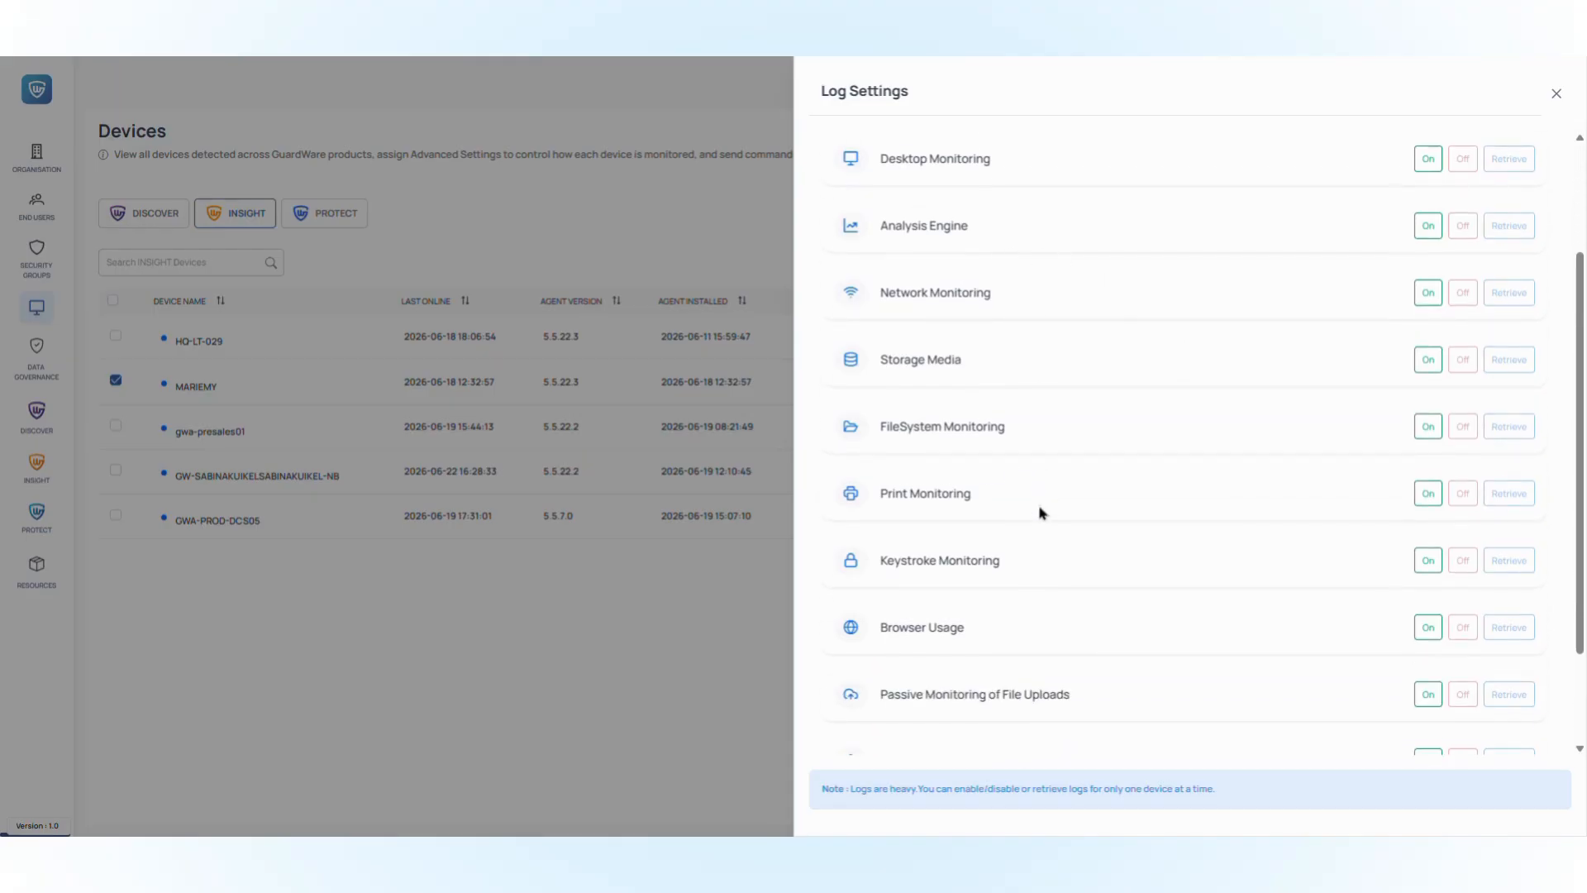
scroll(1039, 512, "down", 2)
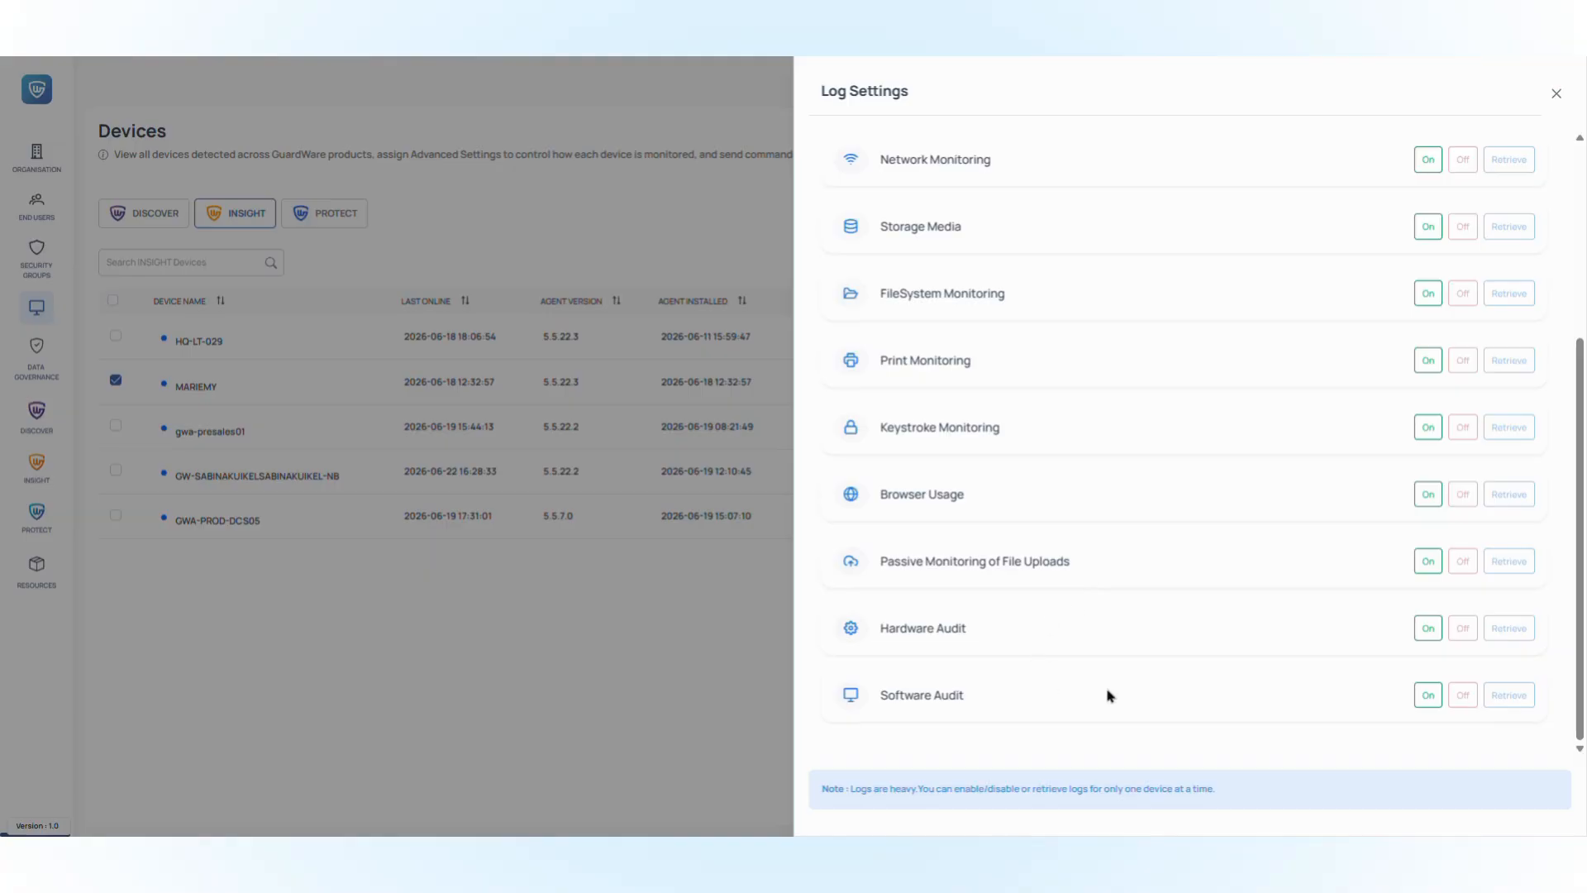
scroll(1262, 667, "up", 5)
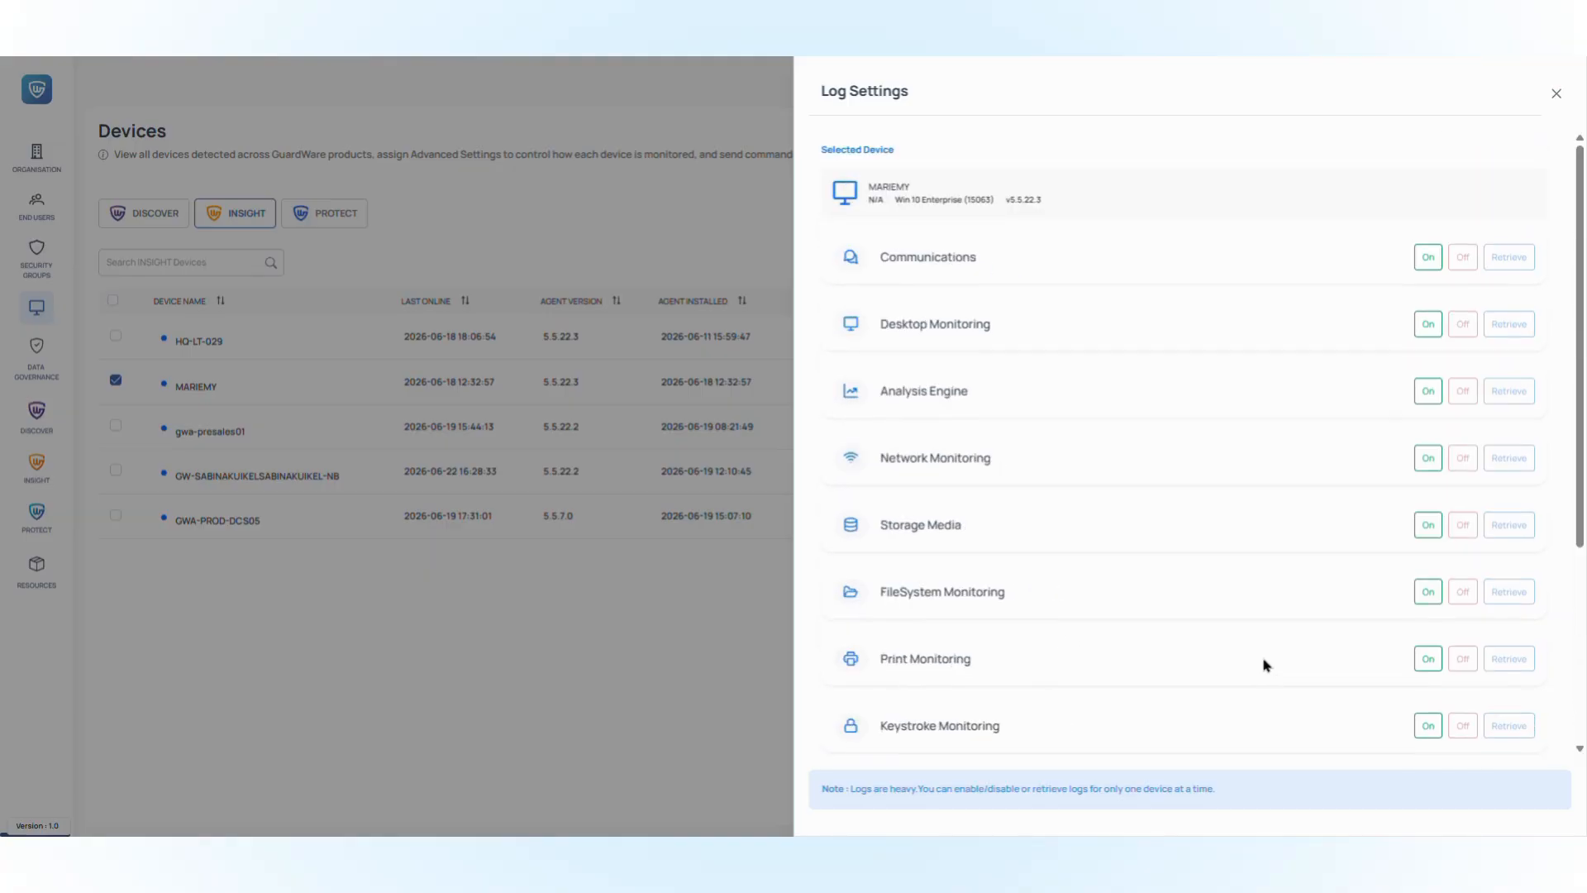
left_click(1463, 257)
left_click(816, 537)
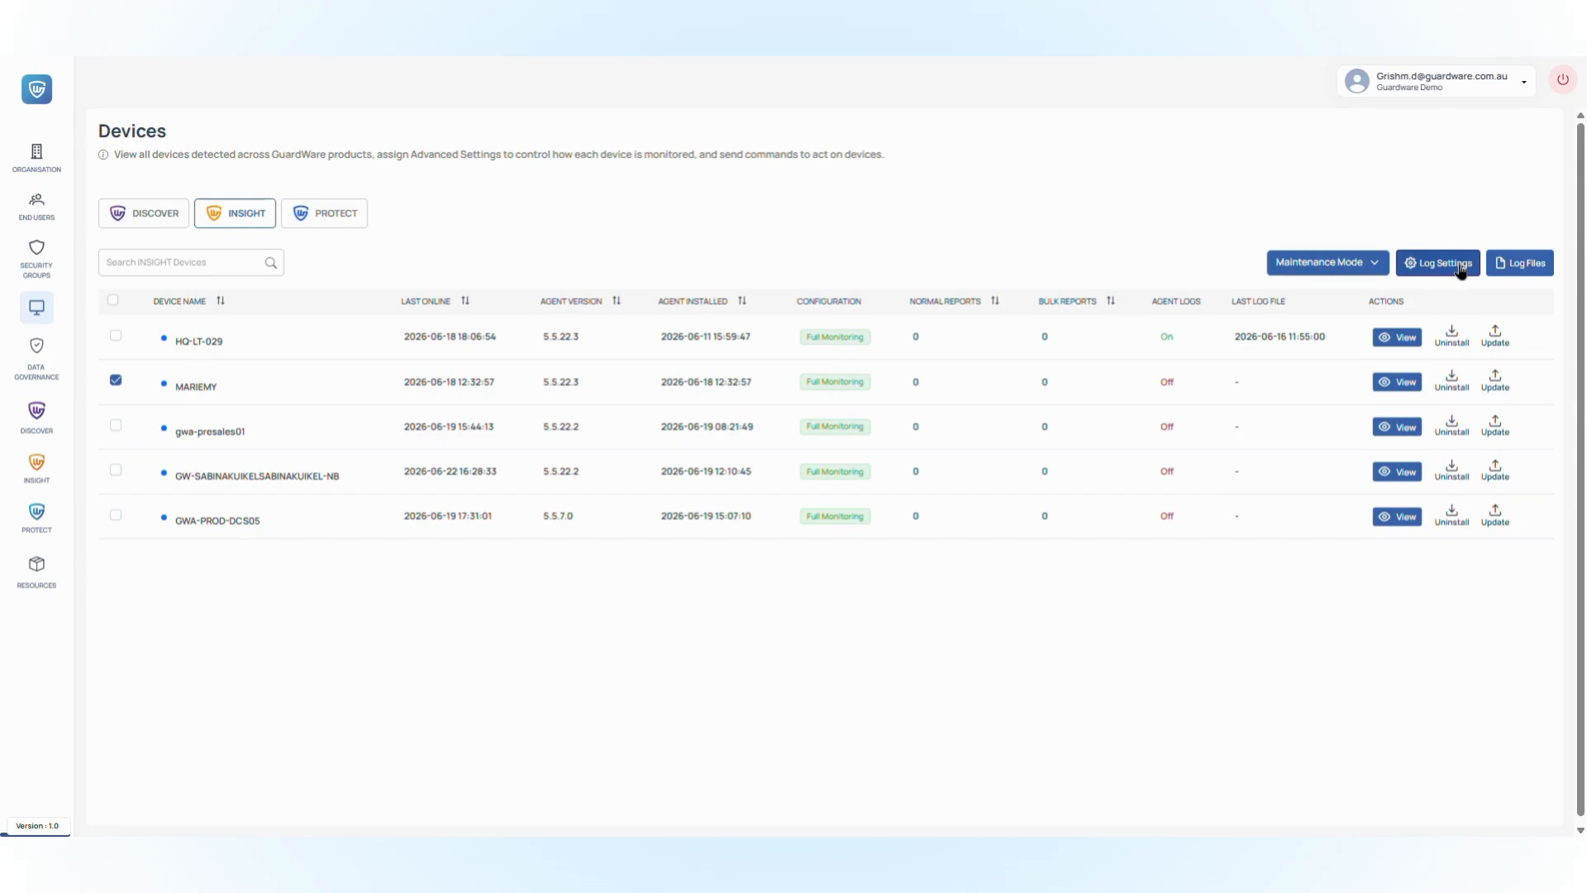
- View the selected device's log files and its device details, closing both
left_click(1521, 266)
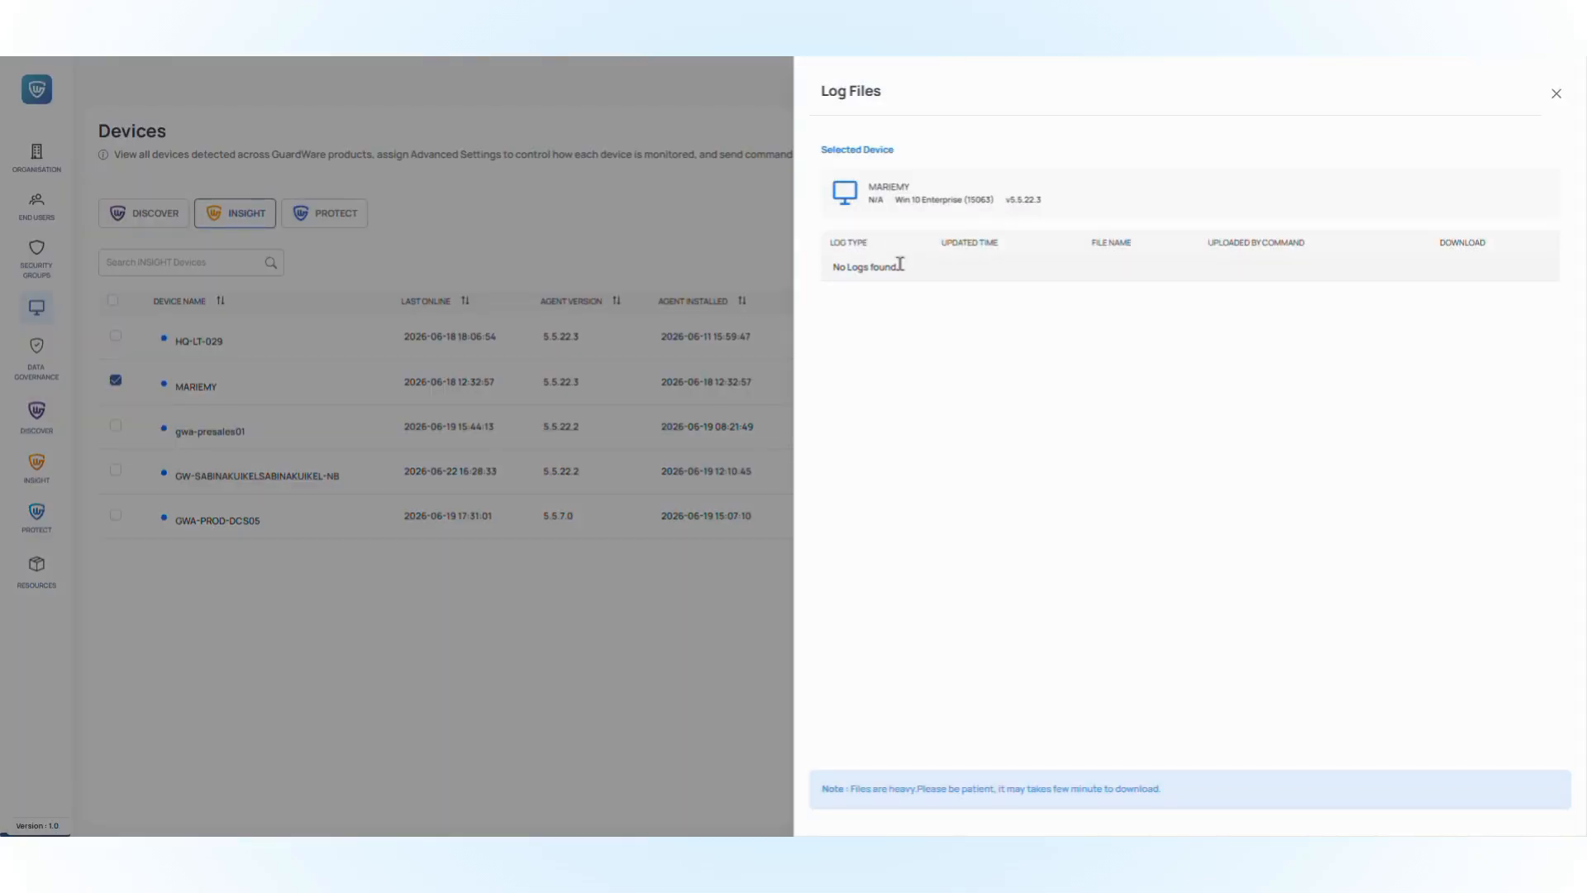
left_click(1556, 95)
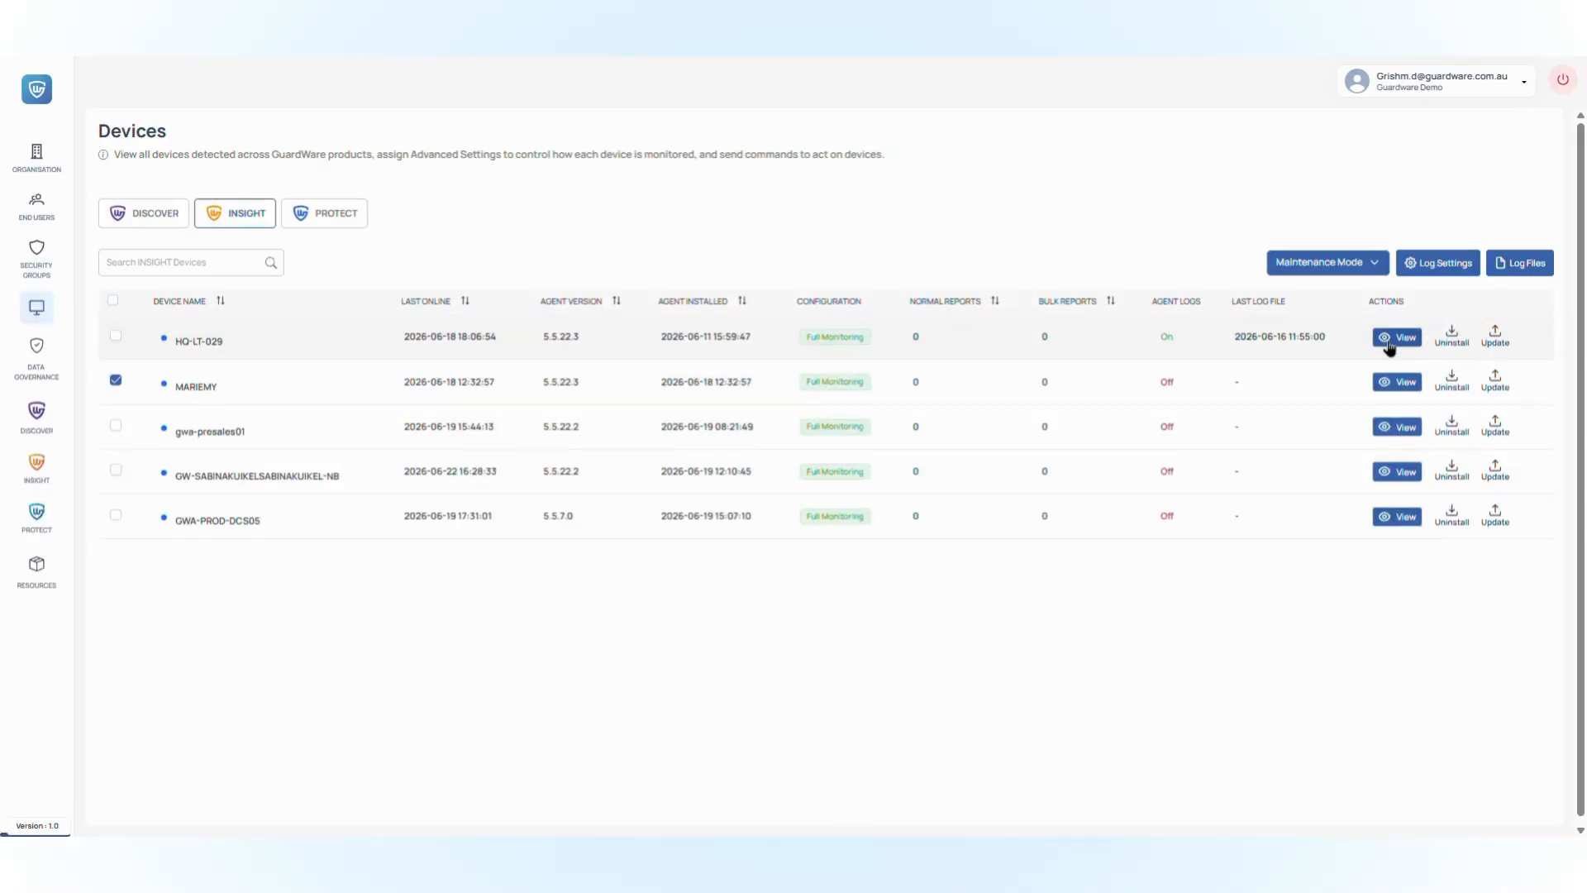
left_click(1392, 385)
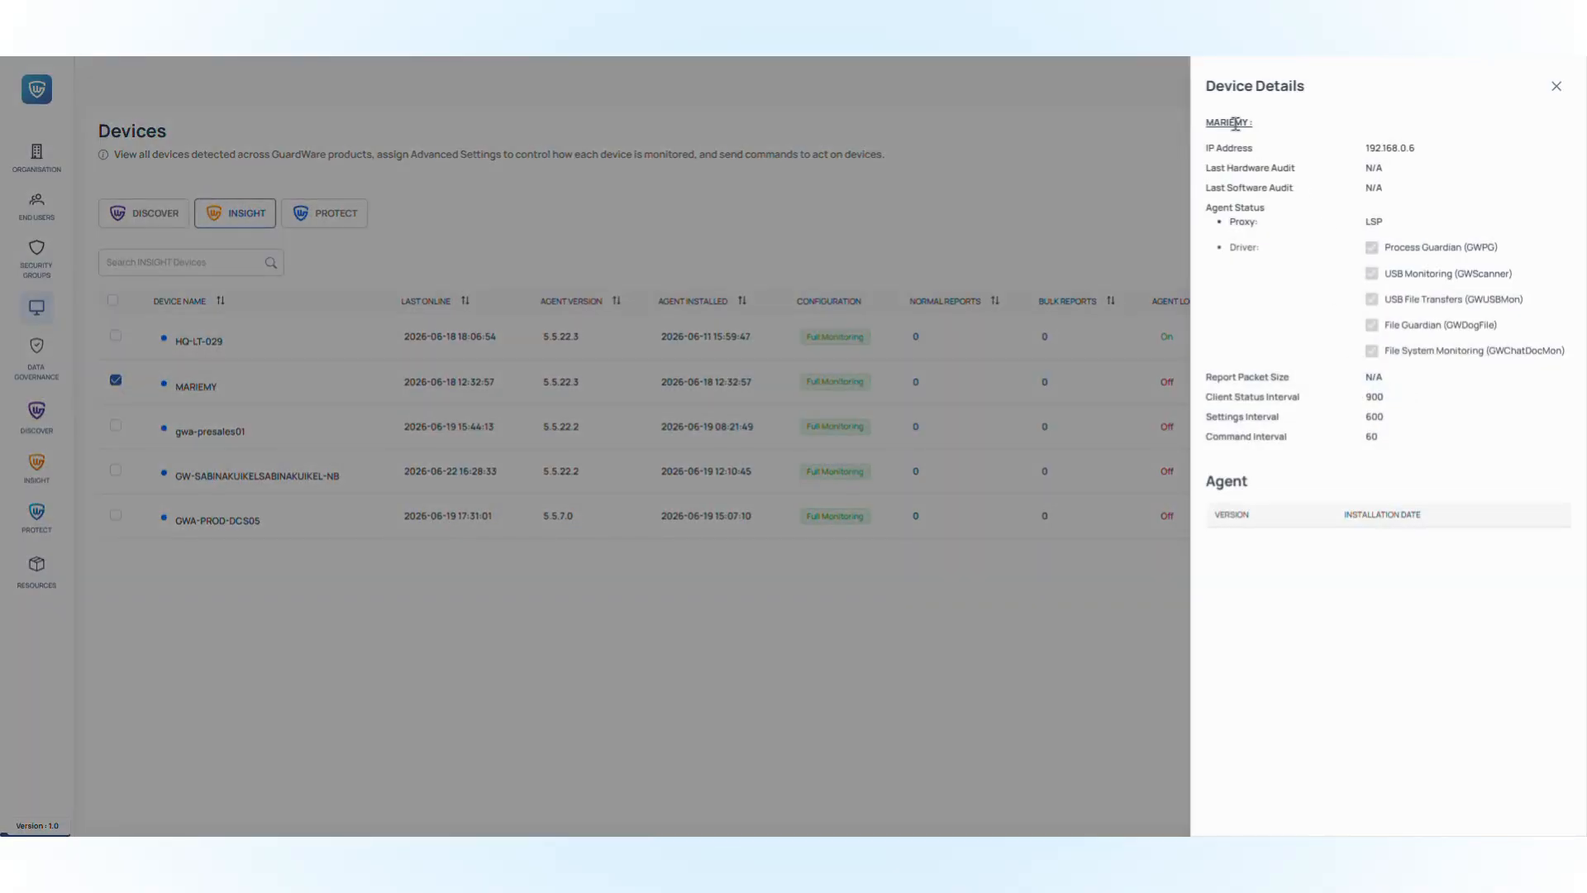
left_click(1558, 88)
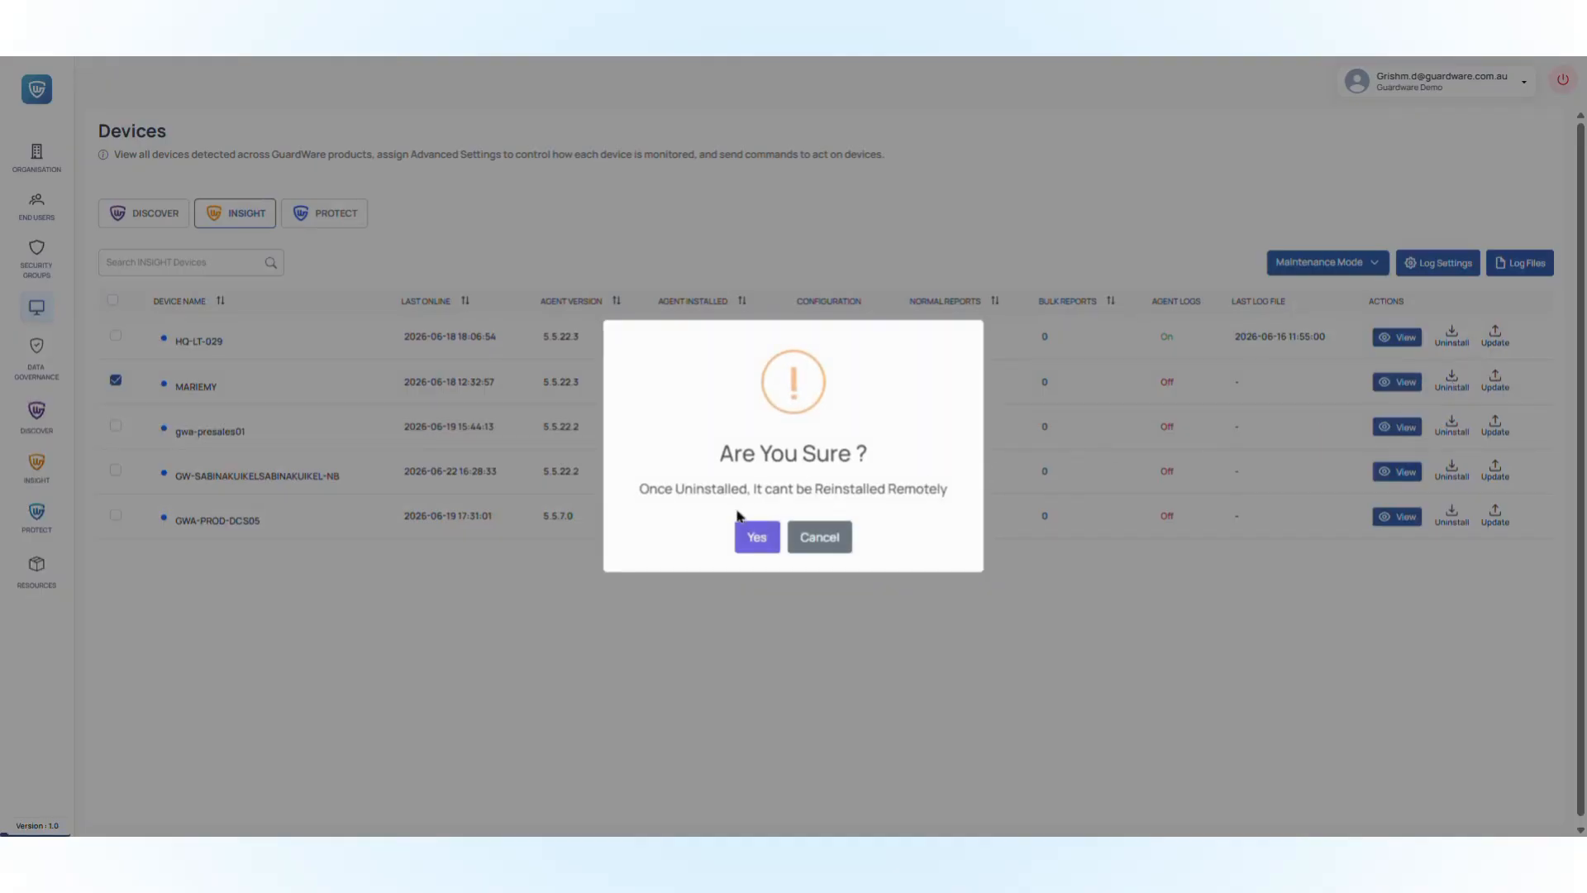
- Try the agent uninstall and update actions on the second listed device, cancelling each confirmation
left_click(818, 538)
left_click(1503, 387)
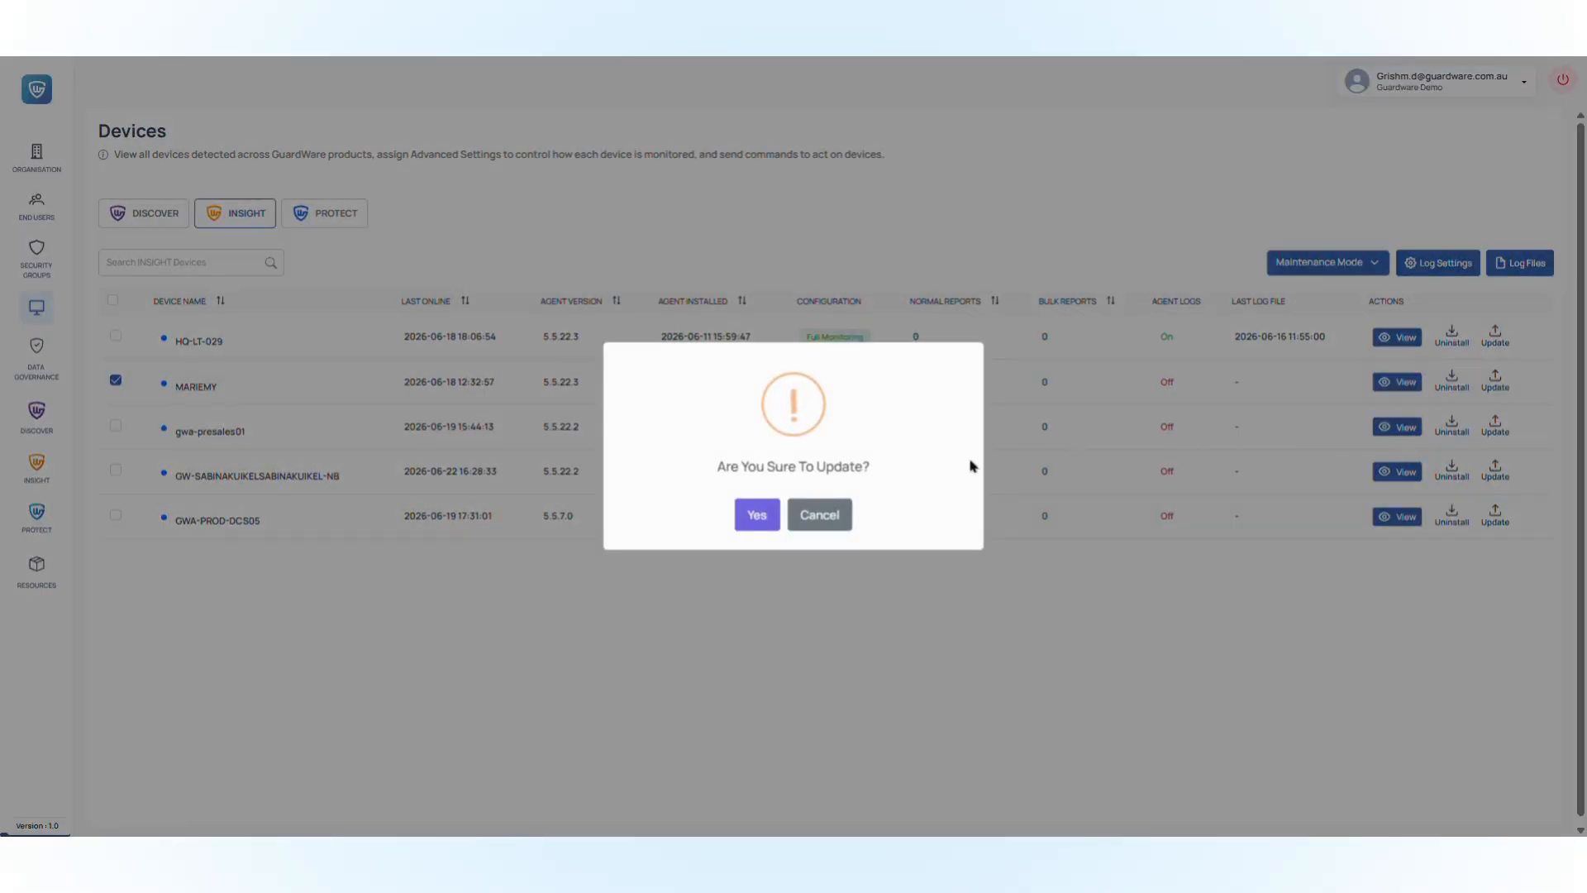
left_click(837, 513)
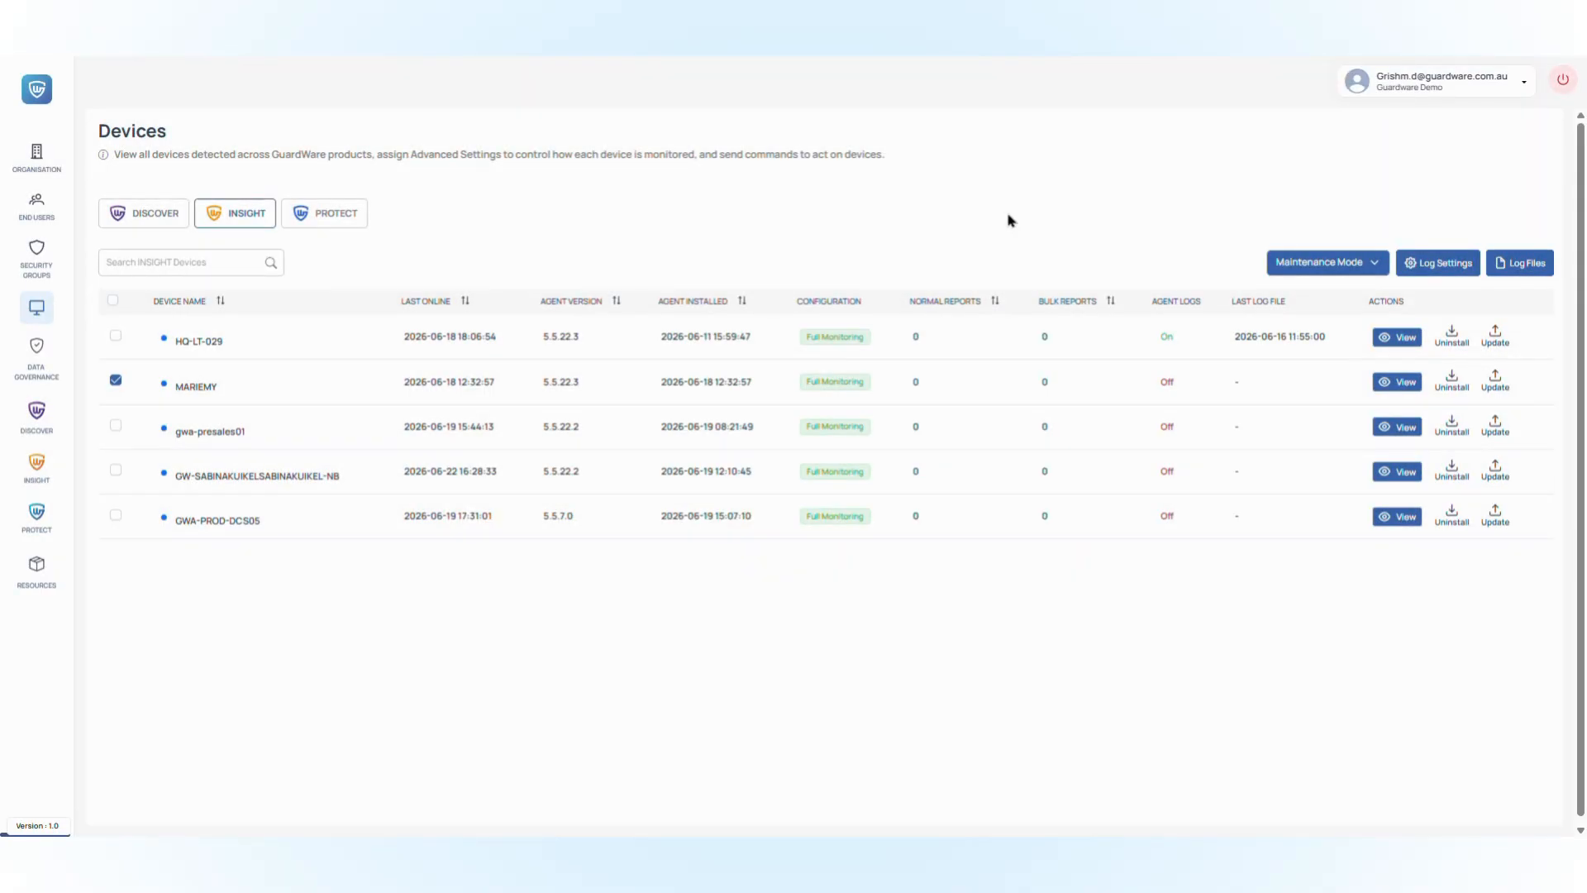
- View the Deleted Devices list for INSIGHT and return to the main Devices list
left_click(1369, 263)
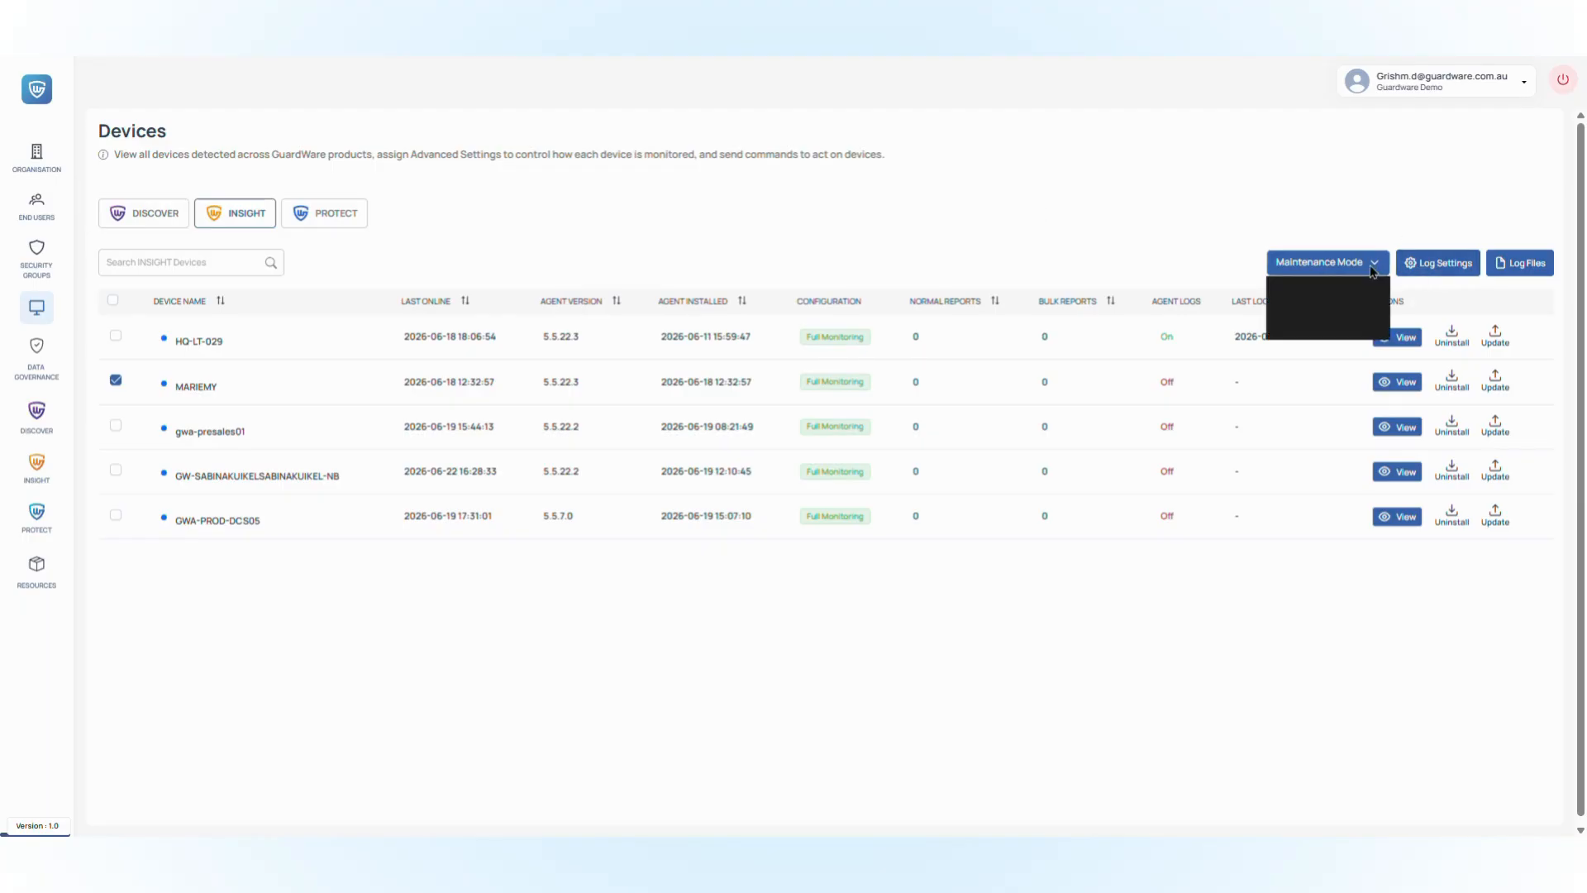
left_click(1342, 329)
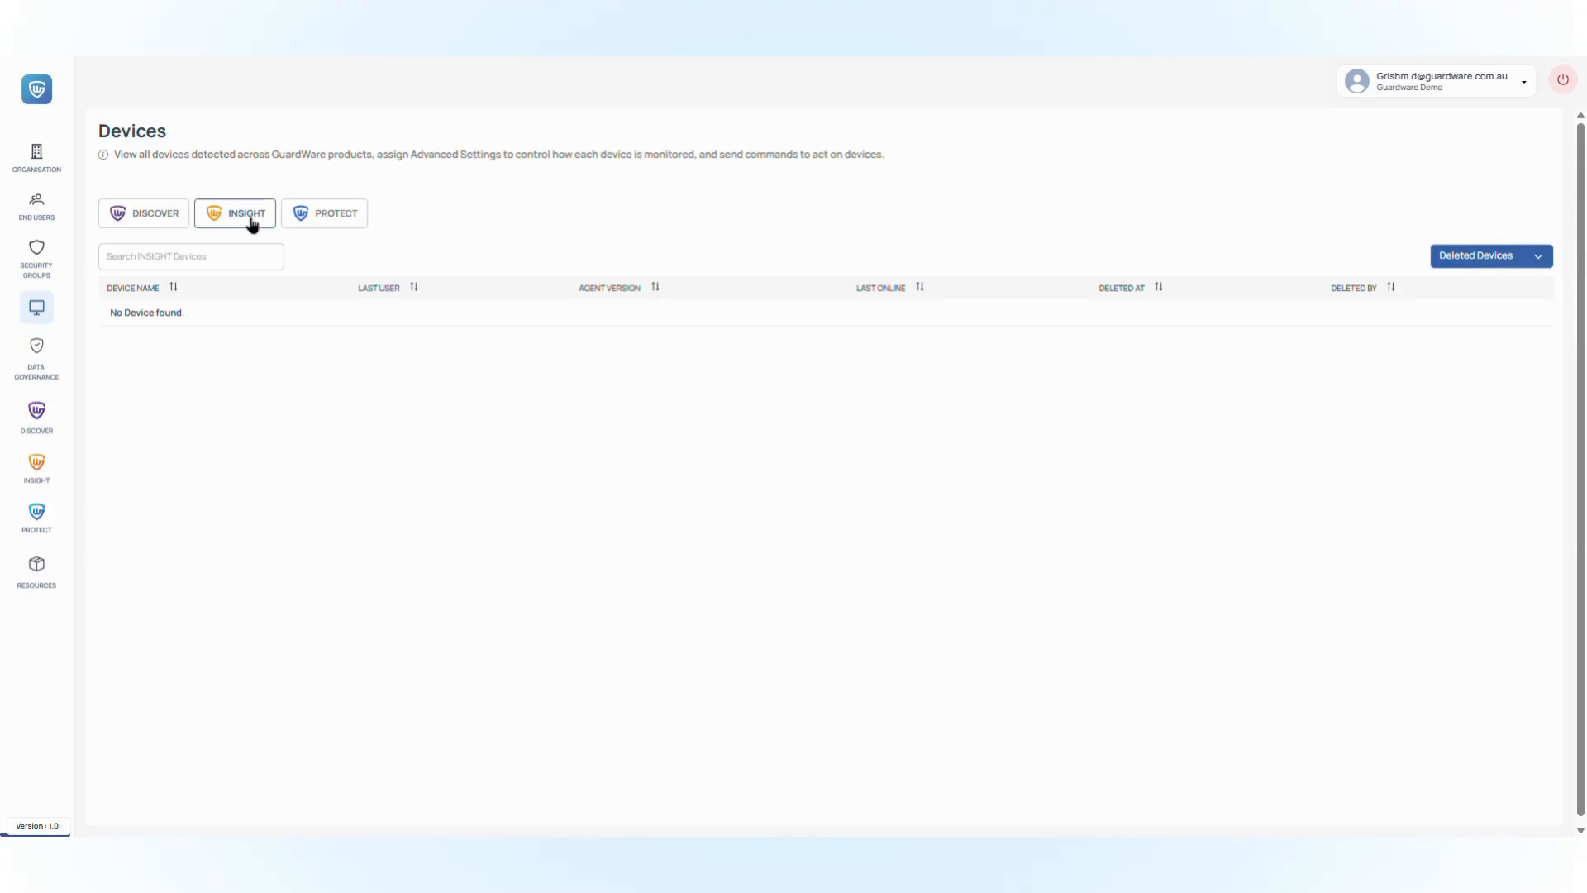
left_click(1505, 257)
left_click(1476, 300)
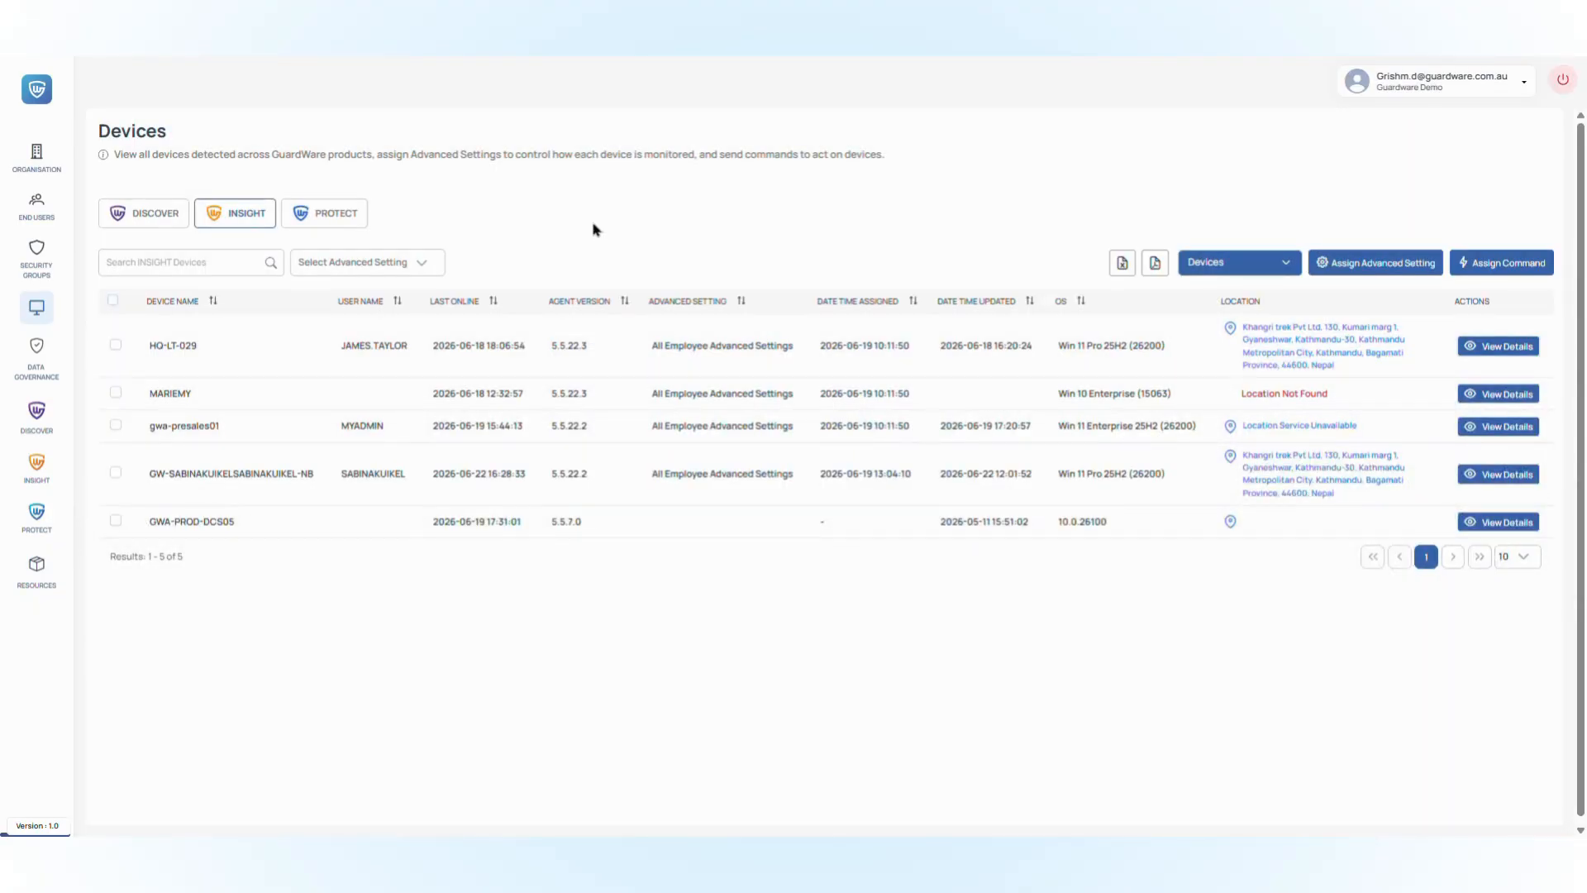